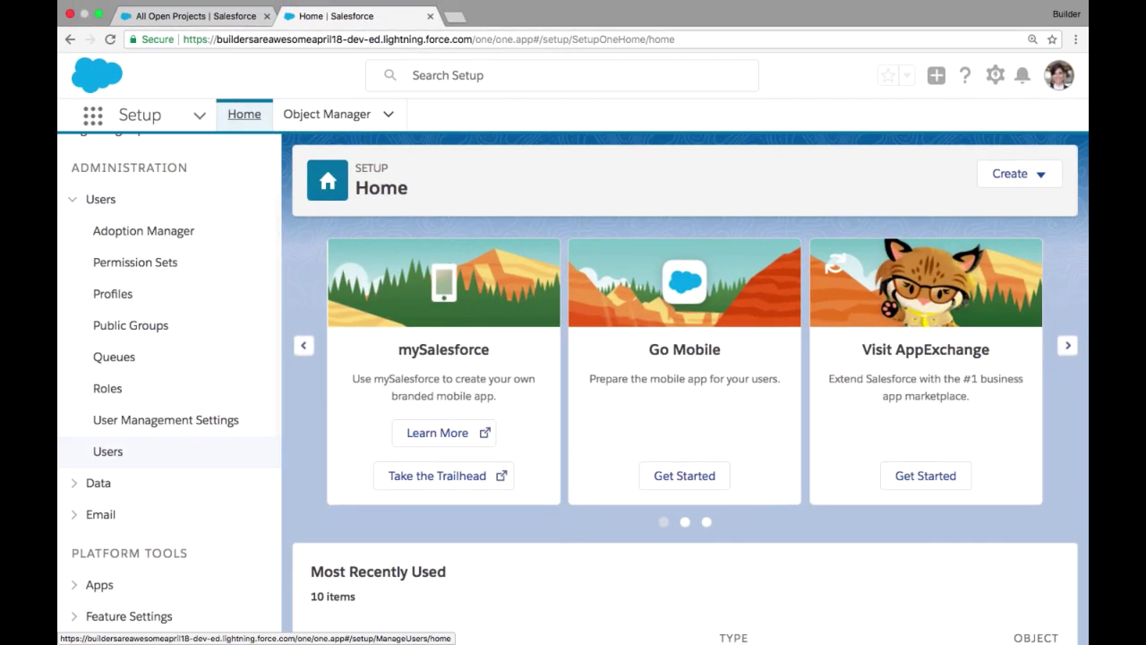
Step: Clone Custom: Sales Profile into a new profile named 'Custom: Project Manager' and save it
{"action": "left_click", "coordinate": [108, 451]}
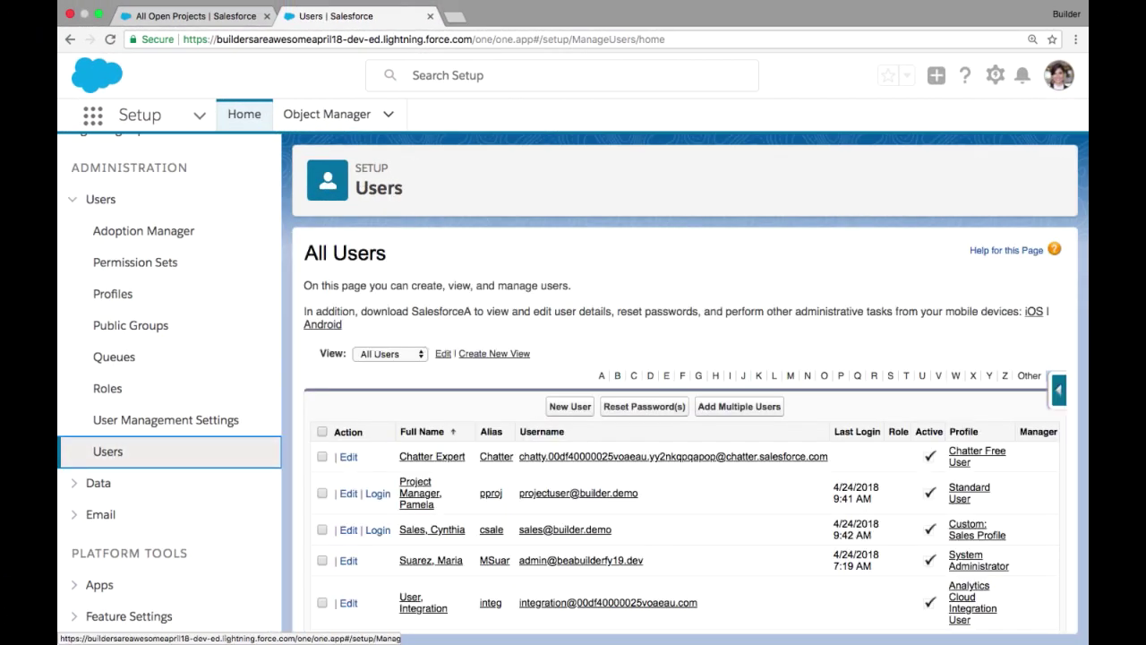
{"action": "scroll", "coordinate": [686, 439], "scroll_direction": "down", "scroll_amount": 3}
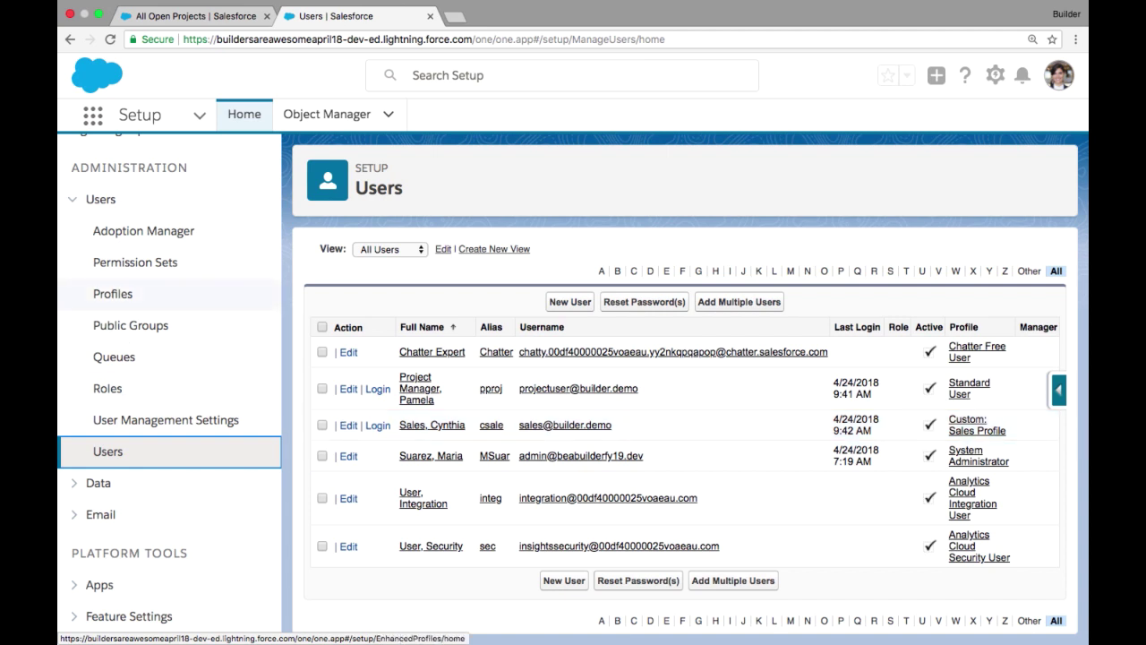
{"action": "left_click", "coordinate": [112, 294]}
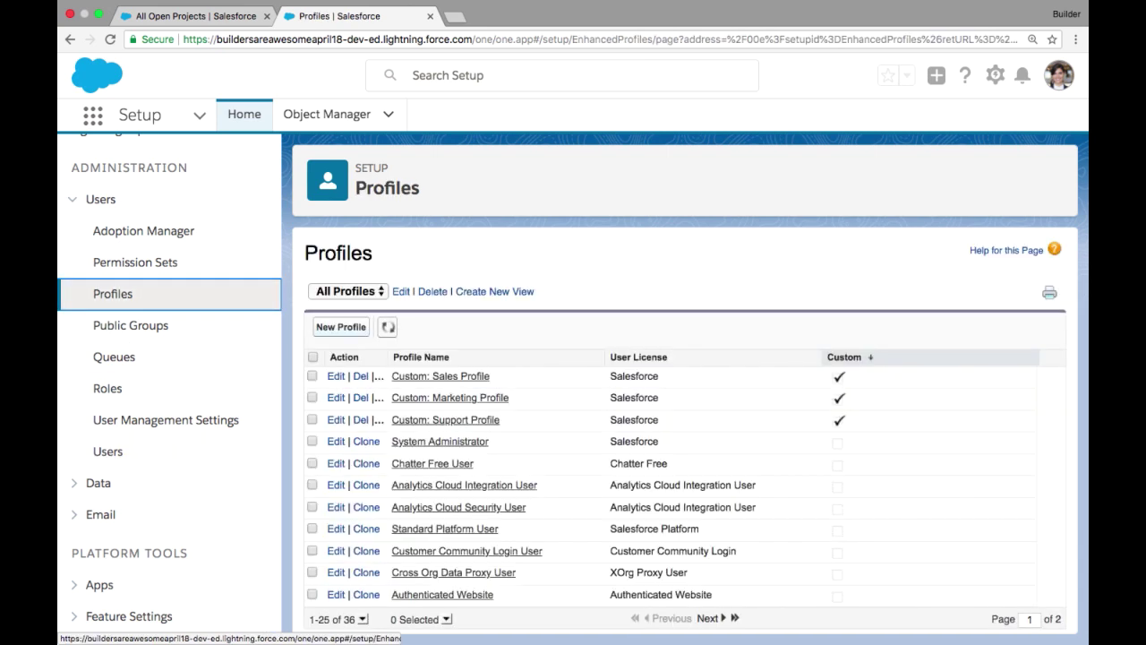
{"action": "left_click", "coordinate": [367, 485]}
{"action": "type", "text": "Custom"}
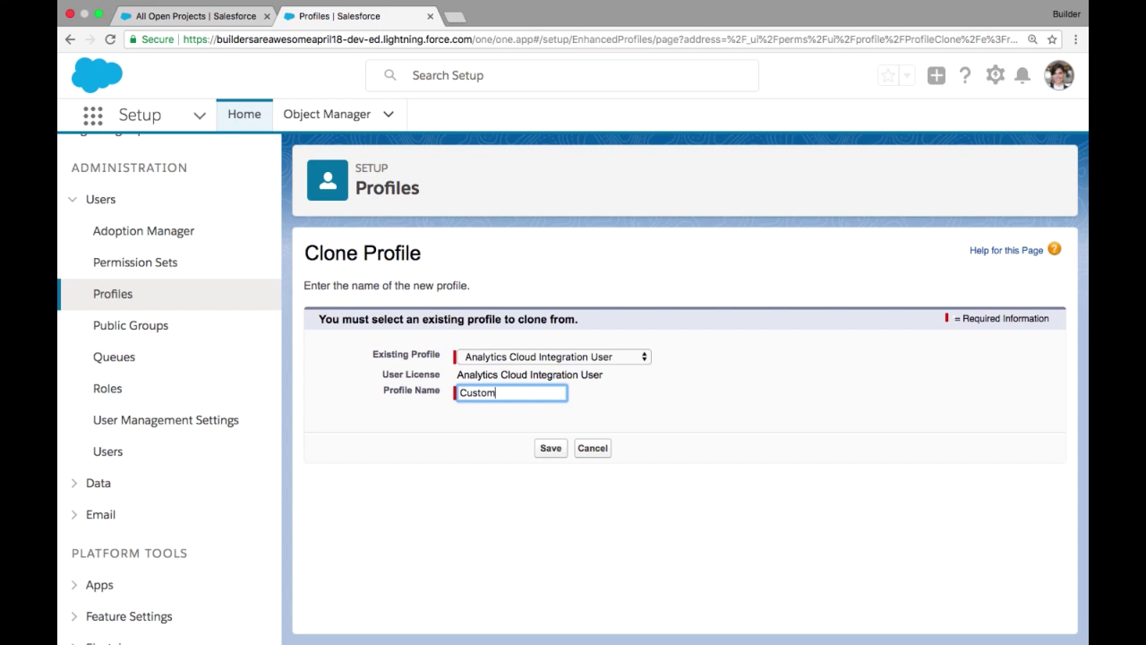
{"action": "type", "text": ": Project Manager"}
{"action": "left_click", "coordinate": [553, 357]}
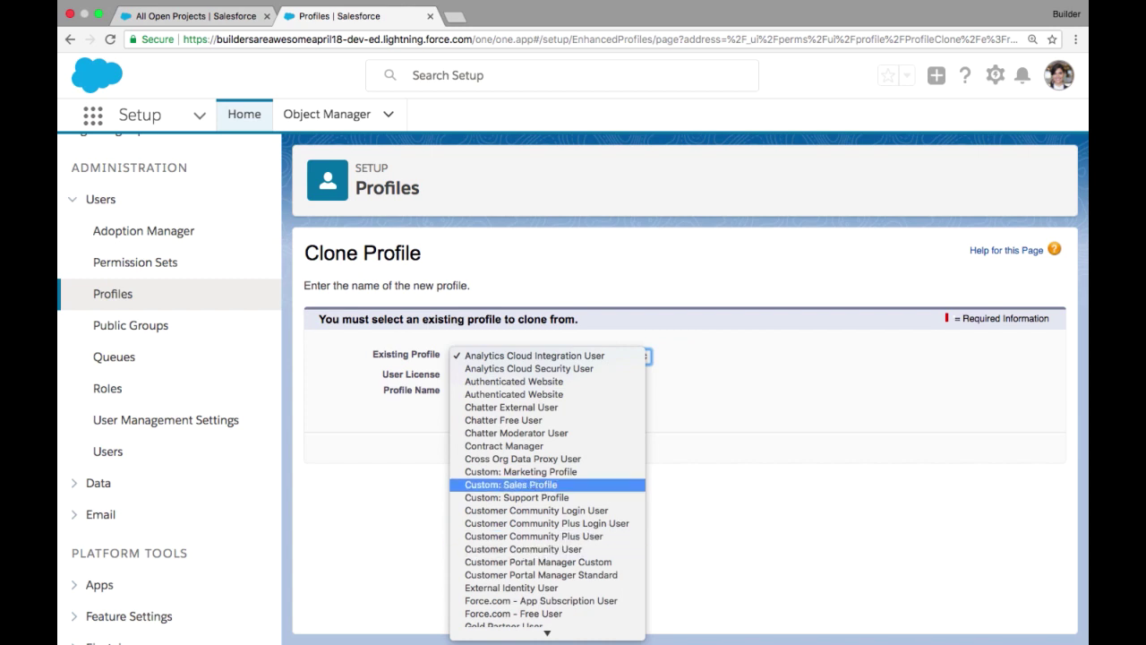
{"action": "left_click", "coordinate": [511, 484]}
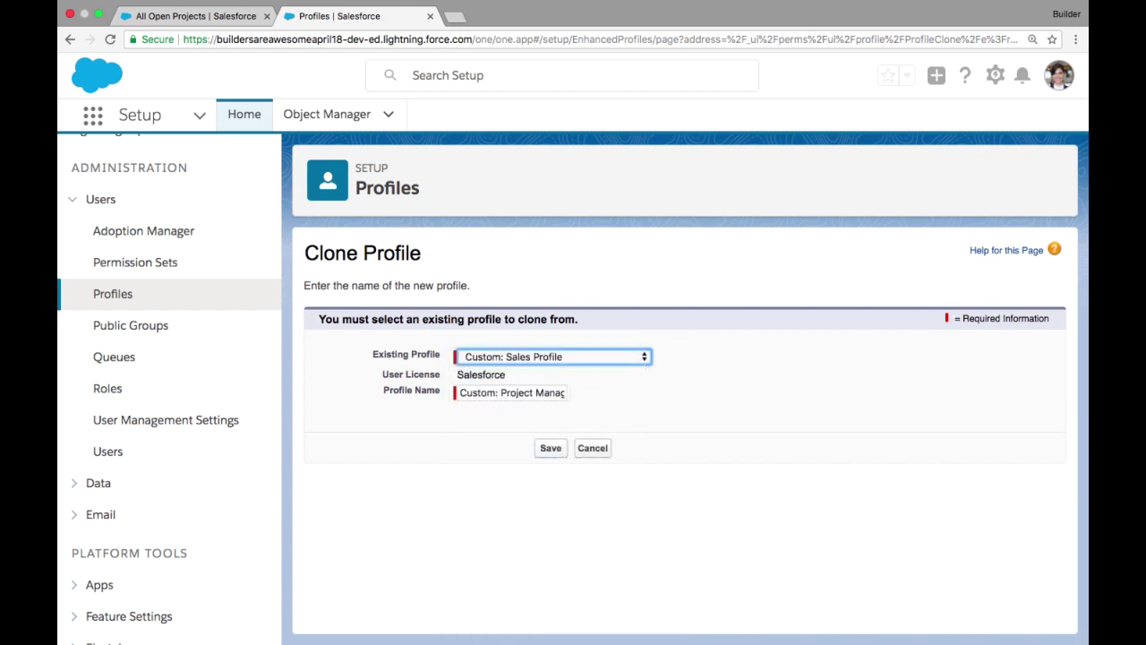
{"action": "left_click", "coordinate": [551, 448]}
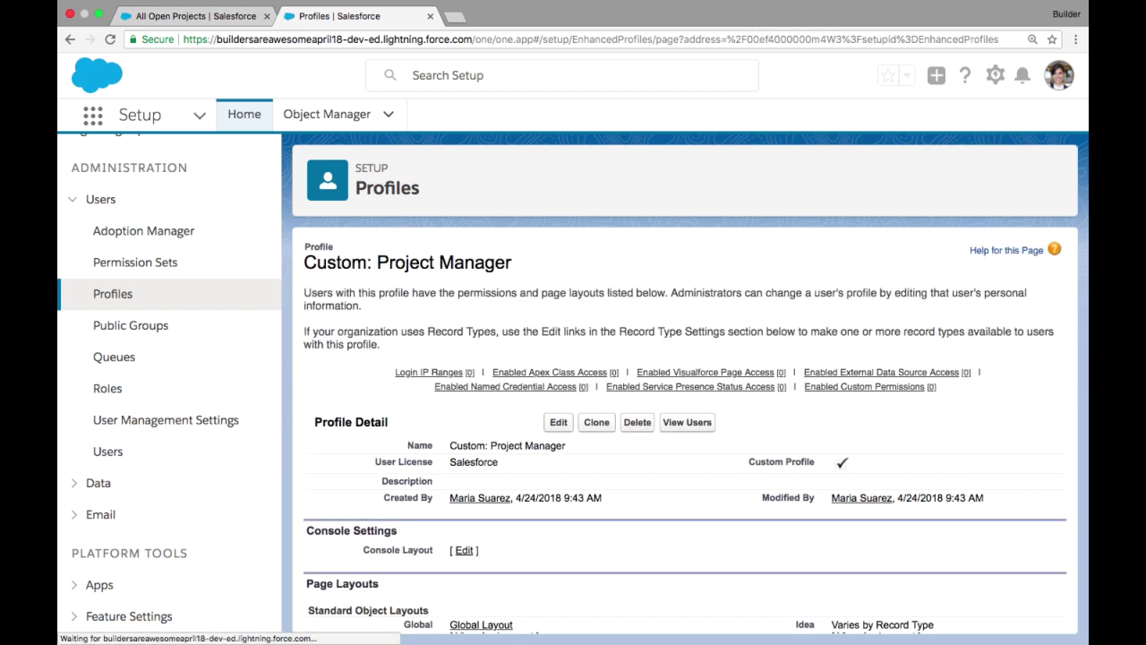
Step: Edit the profile to make Project Central the default app, keeping the Projects tab Default On
{"action": "scroll", "coordinate": [685, 430], "scroll_direction": "down", "scroll_amount": 1}
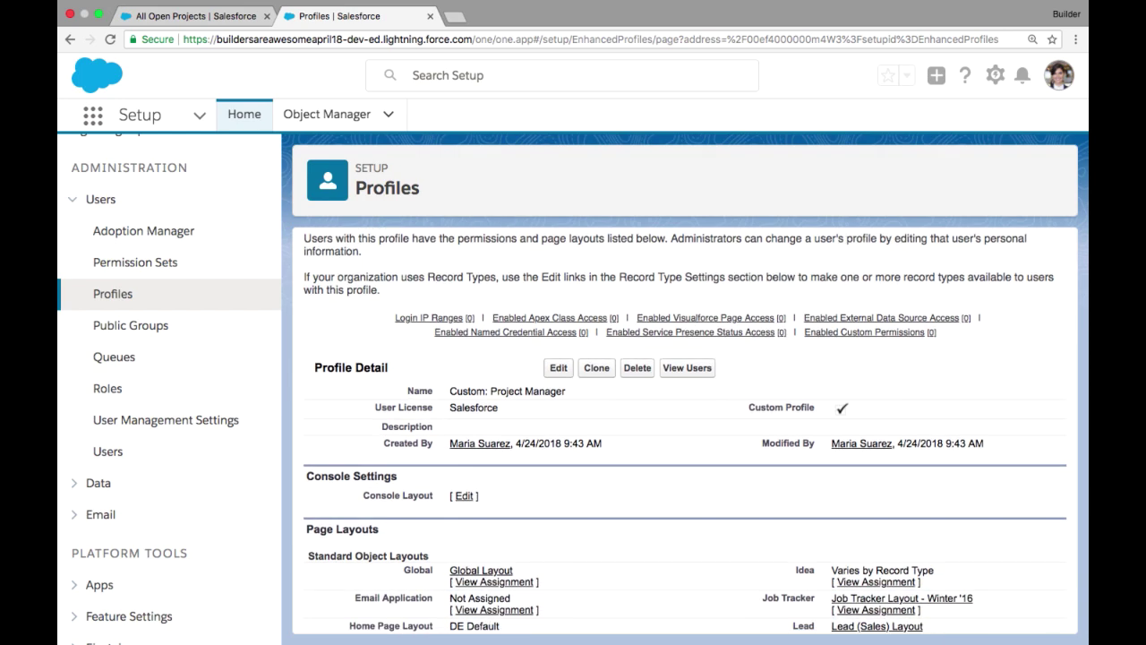
{"action": "left_click", "coordinate": [558, 368]}
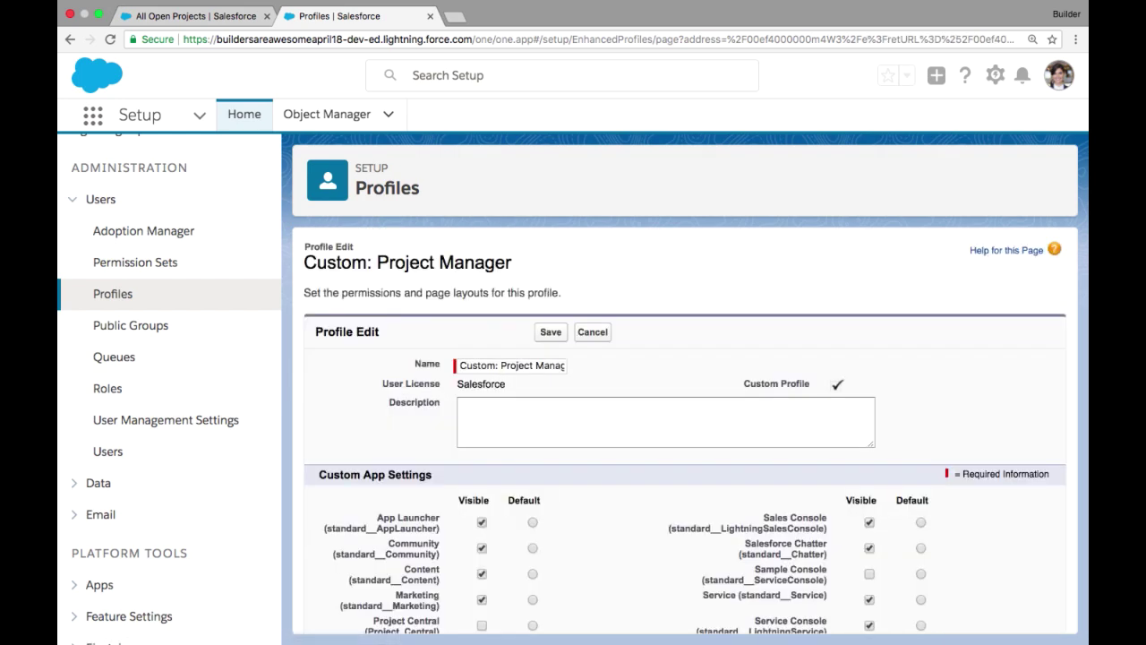
{"action": "scroll", "coordinate": [686, 430], "scroll_direction": "down", "scroll_amount": 5}
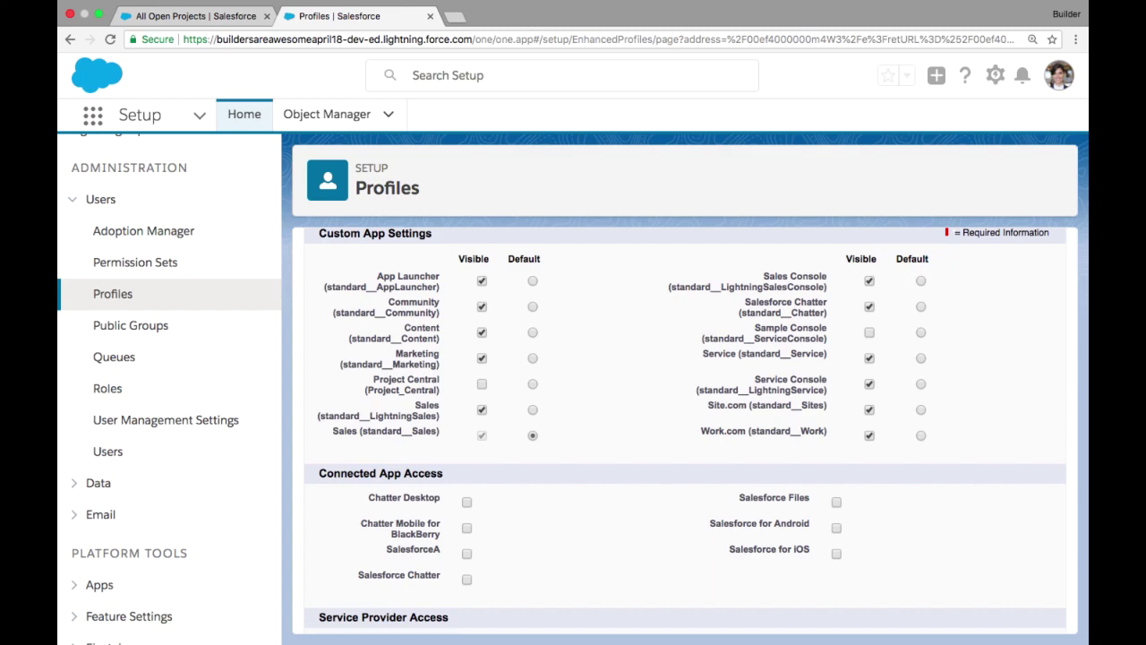
{"action": "left_click", "coordinate": [533, 384]}
{"action": "scroll", "coordinate": [685, 430], "scroll_direction": "down", "scroll_amount": 15}
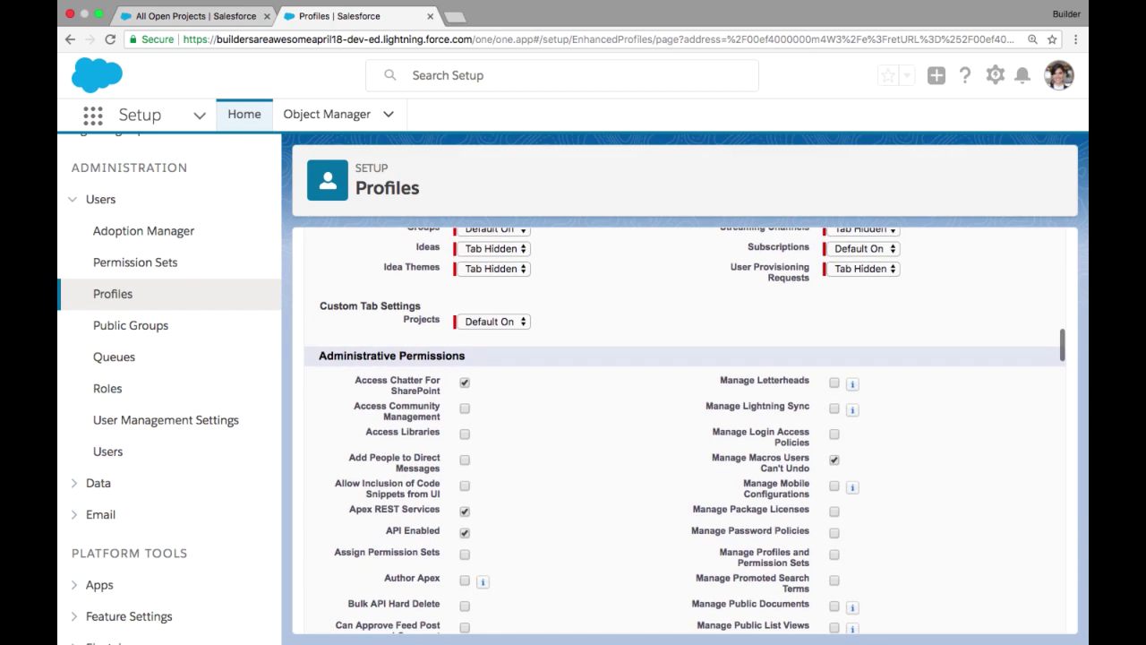
{"action": "left_click", "coordinate": [491, 321]}
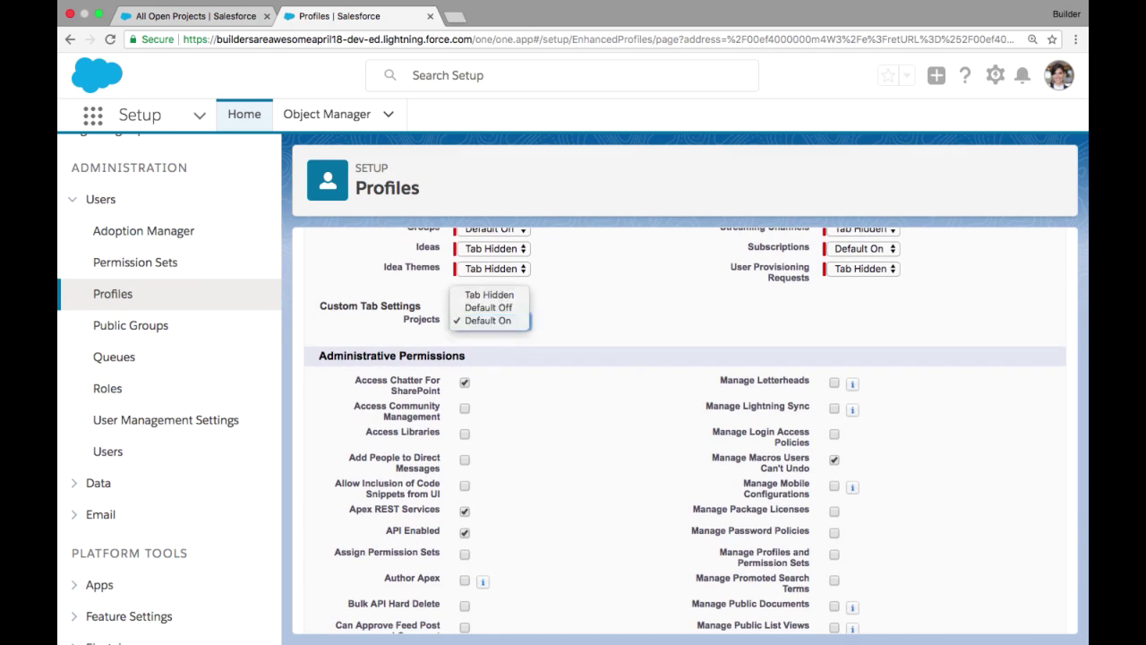
{"action": "left_click", "coordinate": [491, 321]}
Step: Grant Modify All access on Projects and save the profile
{"action": "scroll", "coordinate": [685, 430], "scroll_direction": "down", "scroll_amount": 5}
{"action": "scroll", "coordinate": [685, 430], "scroll_direction": "down", "scroll_amount": 12}
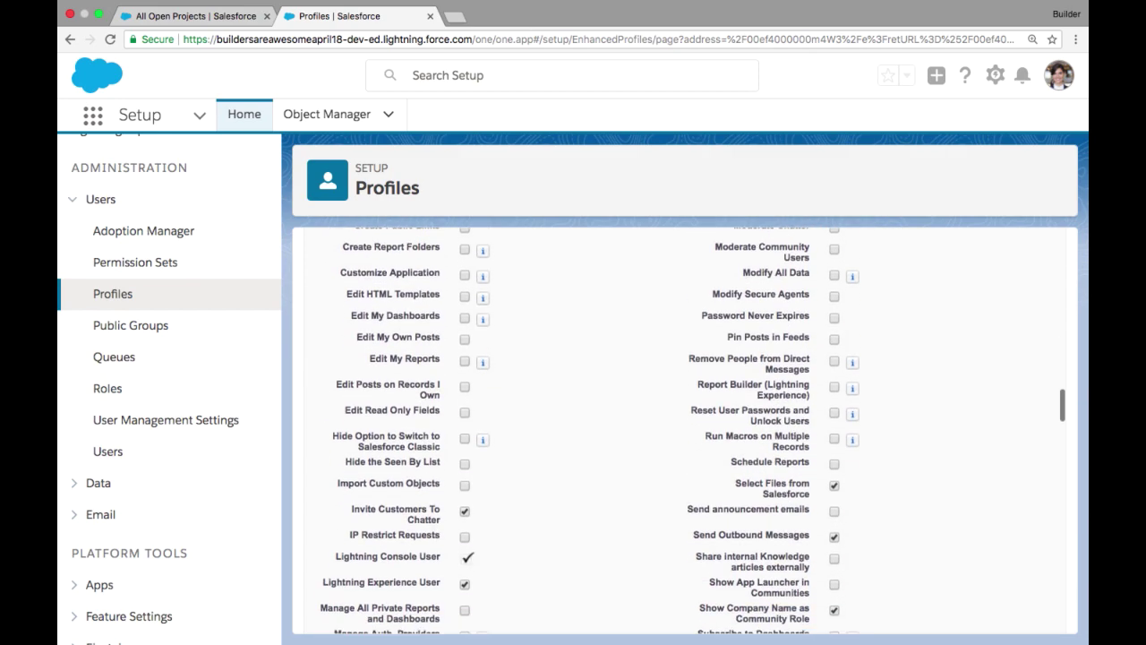
{"action": "scroll", "coordinate": [685, 430], "scroll_direction": "down", "scroll_amount": 7}
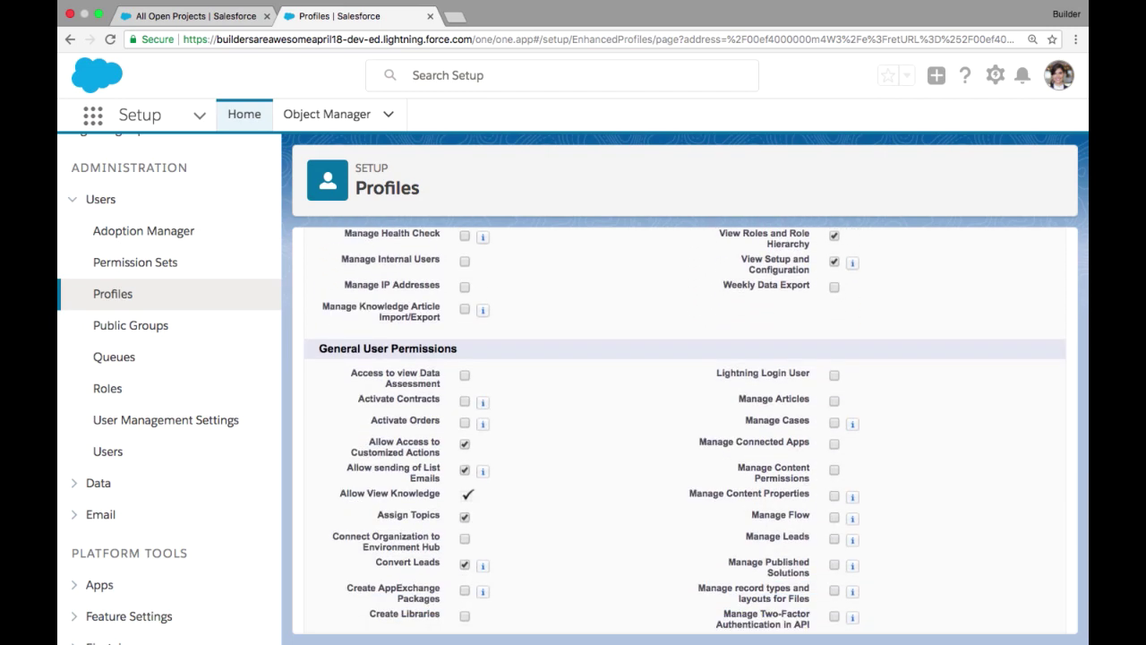
{"action": "scroll", "coordinate": [685, 430], "scroll_direction": "down", "scroll_amount": 10}
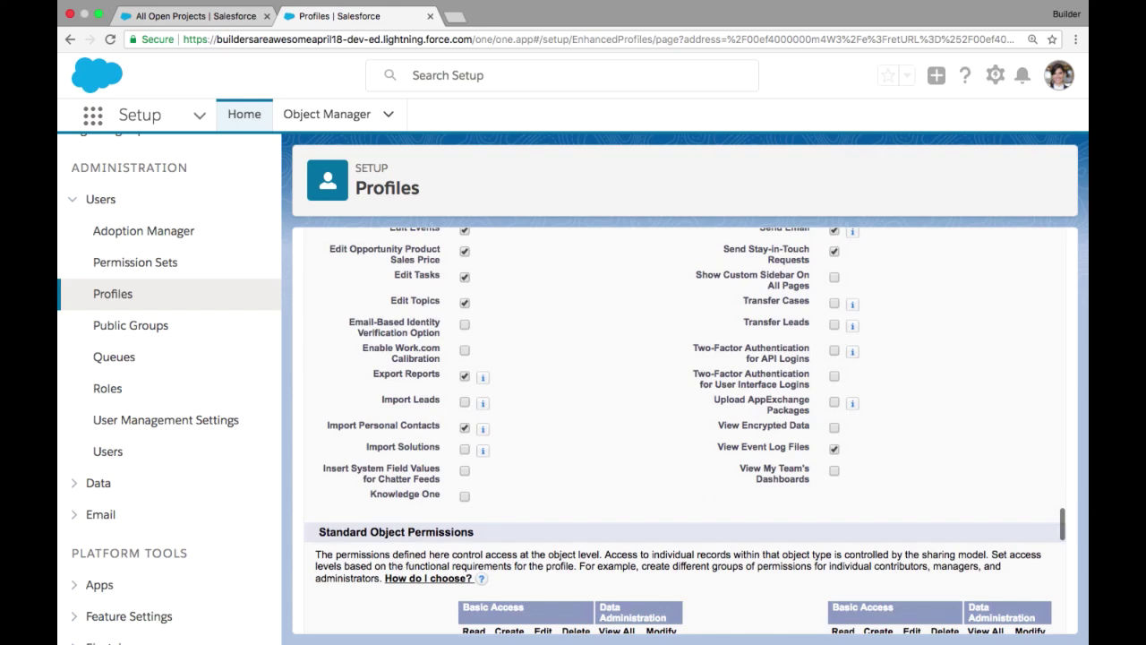
{"action": "scroll", "coordinate": [685, 430], "scroll_direction": "down", "scroll_amount": 5}
{"action": "scroll", "coordinate": [685, 430], "scroll_direction": "down", "scroll_amount": 6}
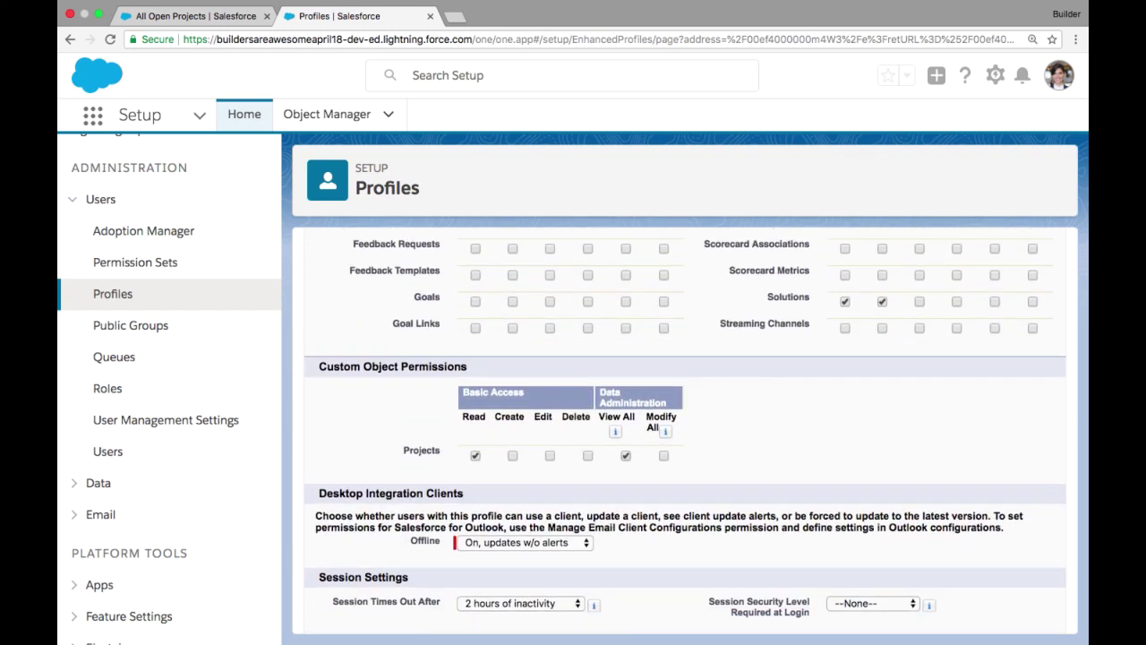
{"action": "left_click", "coordinate": [664, 455]}
{"action": "scroll", "coordinate": [685, 430], "scroll_direction": "down", "scroll_amount": 5}
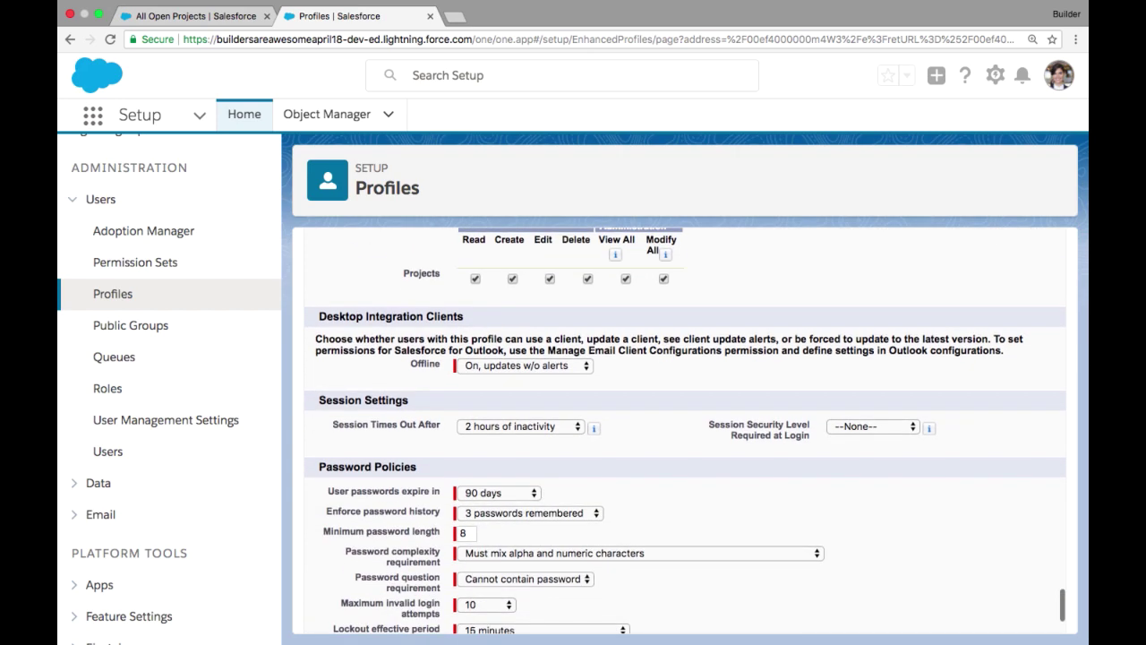
{"action": "left_click", "coordinate": [550, 608]}
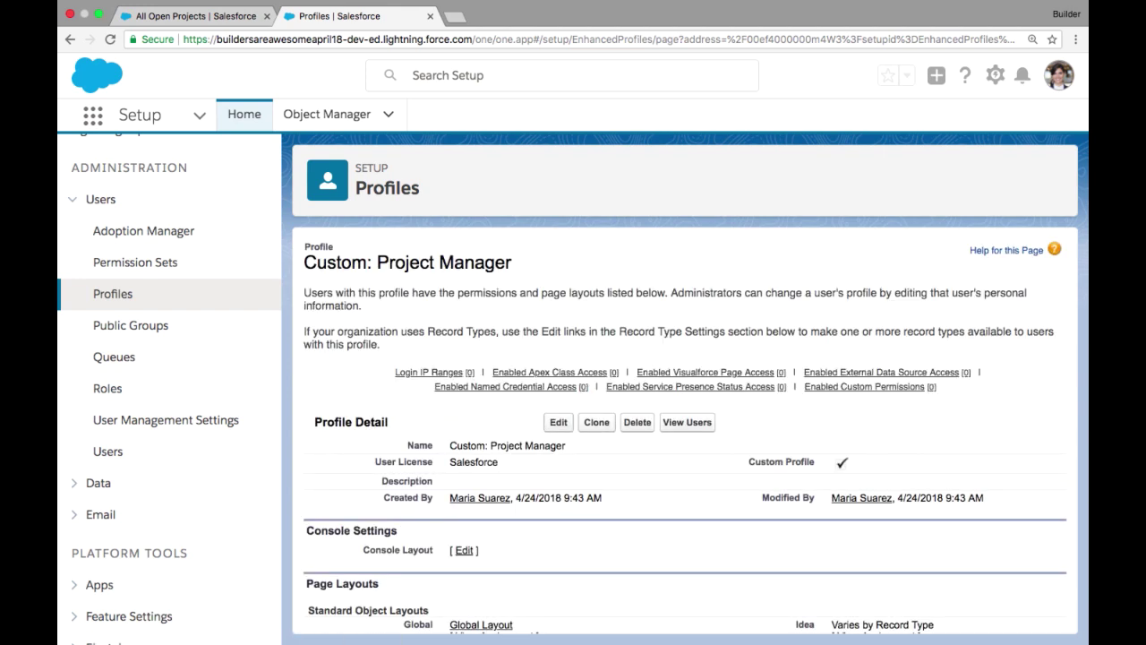
Step: Change the project manager user's profile to Custom: Project Manager and save
{"action": "left_click", "coordinate": [687, 422]}
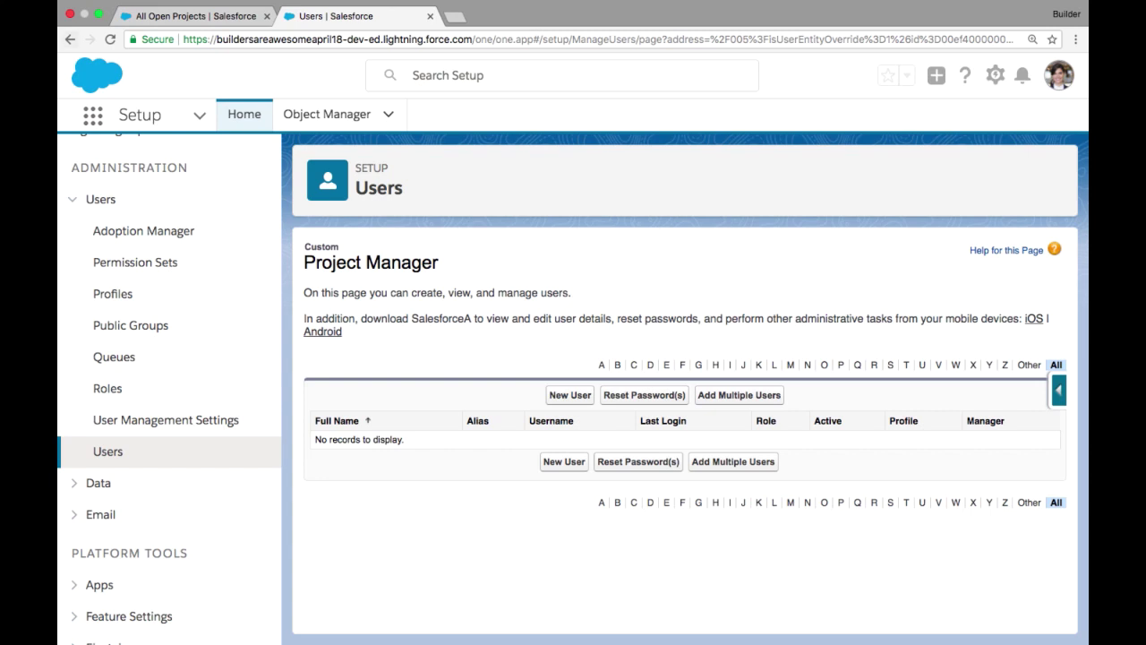
{"action": "key", "text": "super+bracketleft"}
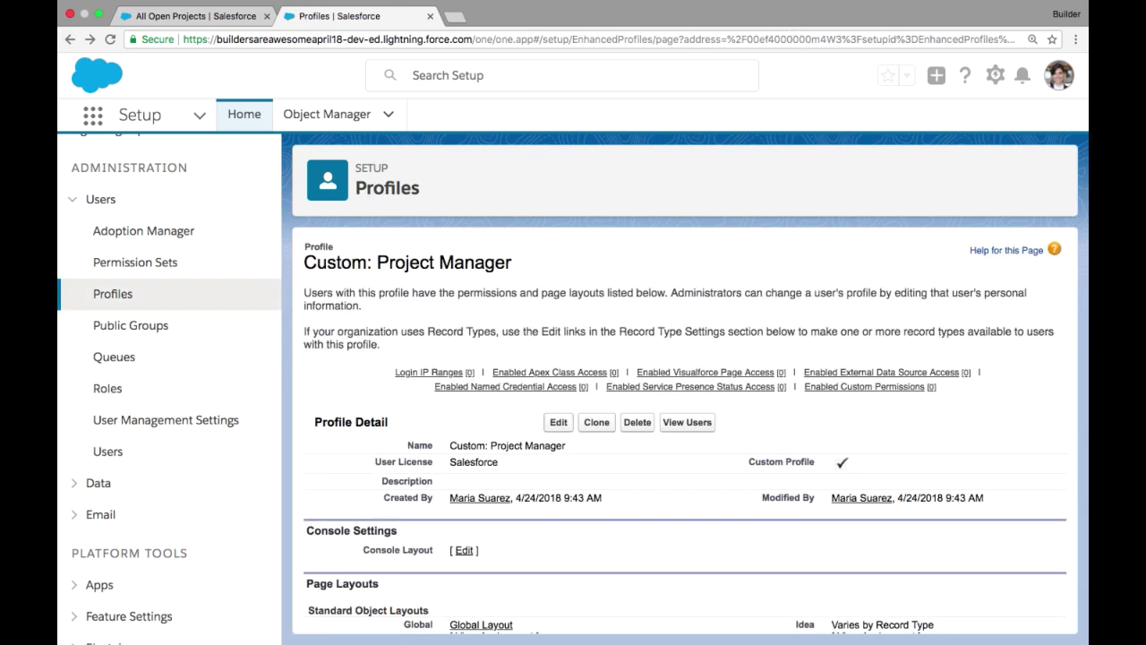
{"action": "left_click", "coordinate": [107, 451]}
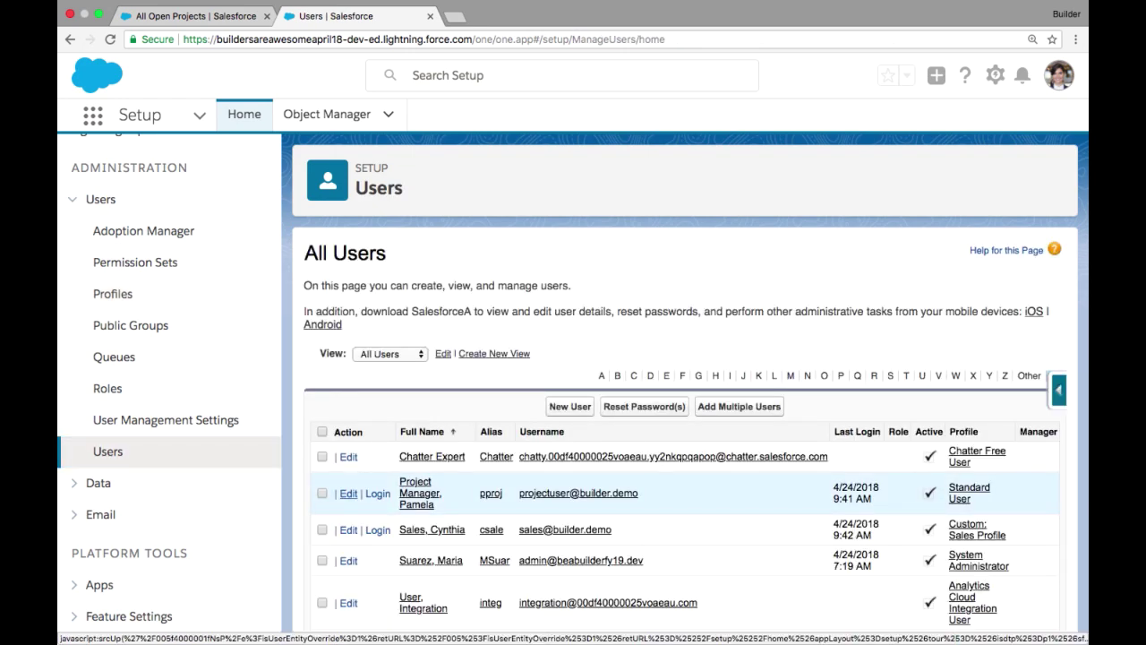
{"action": "left_click", "coordinate": [348, 493]}
{"action": "left_click", "coordinate": [833, 397]}
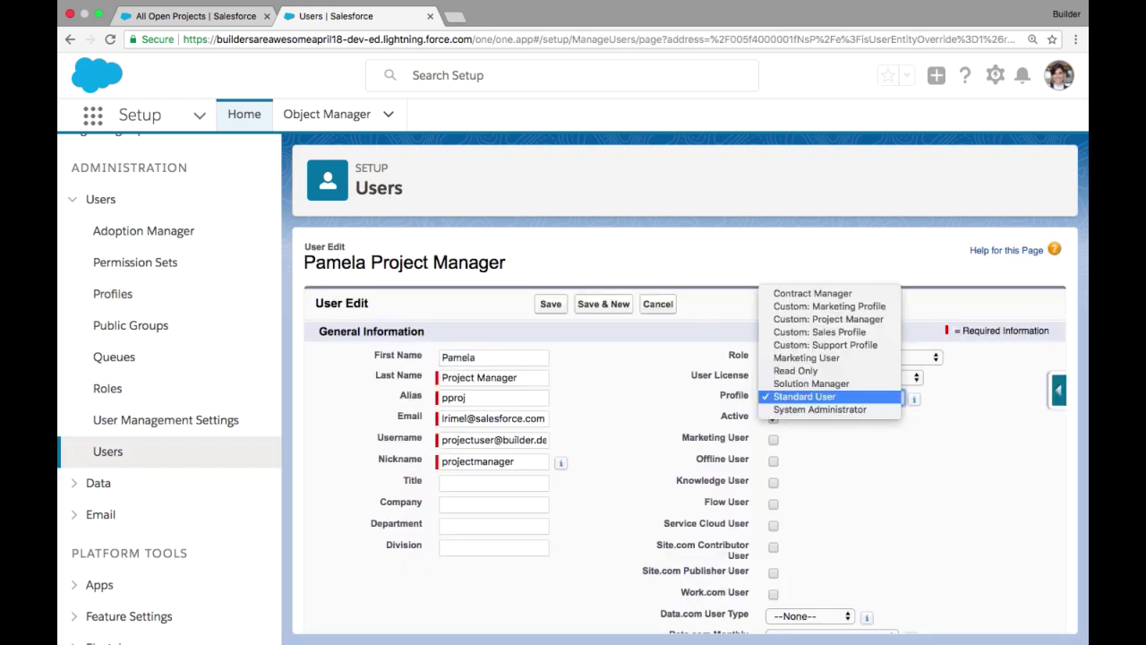
{"action": "key", "text": "Up"}
{"action": "key", "text": "Up"}
{"action": "key", "text": "Up"}
{"action": "key", "text": "Up"}
{"action": "key", "text": "Up"}
{"action": "key", "text": "Up"}
{"action": "key", "text": "Return"}
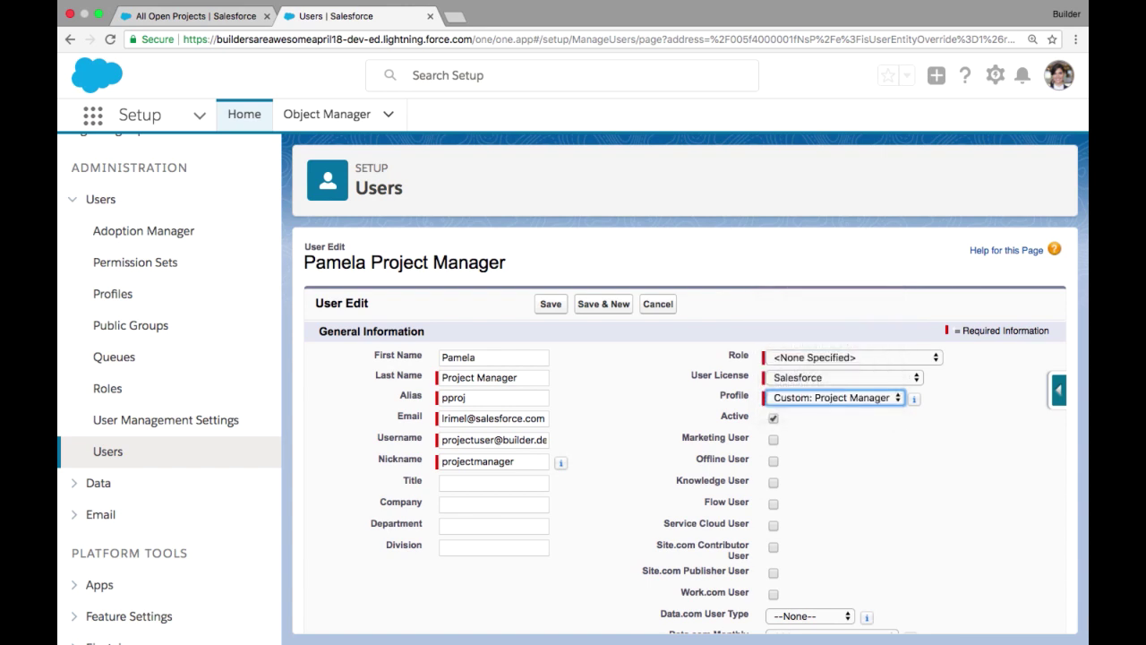
{"action": "left_click", "coordinate": [550, 303]}
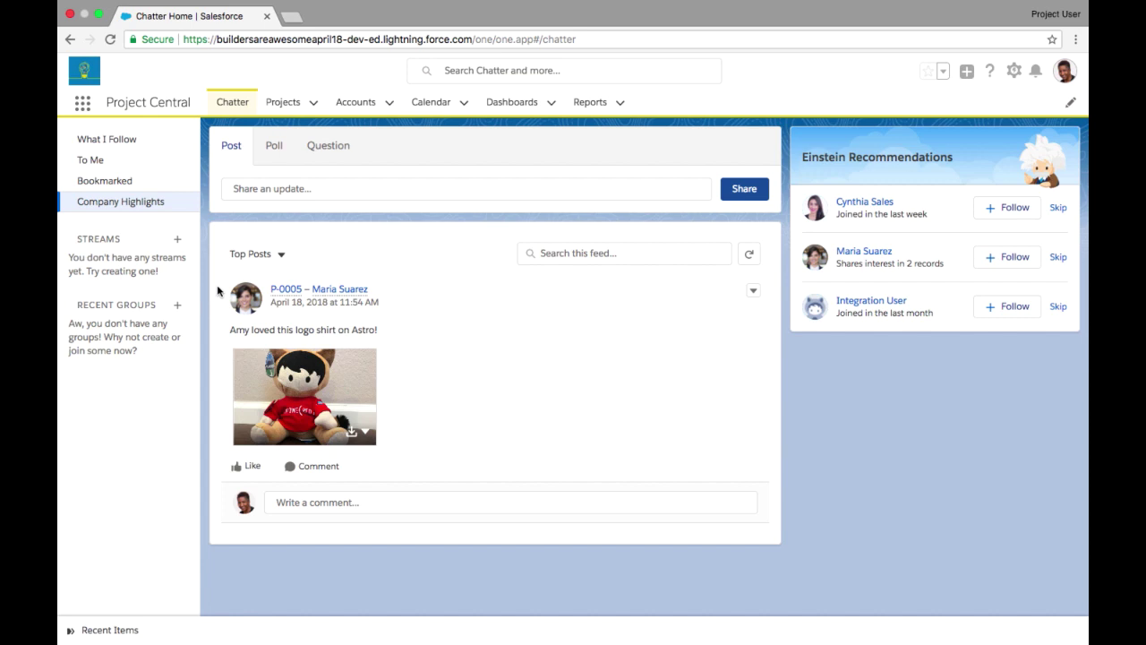
Step: Switch the Projects list to All Projects and open the P-0005 record
{"action": "left_click", "coordinate": [314, 103]}
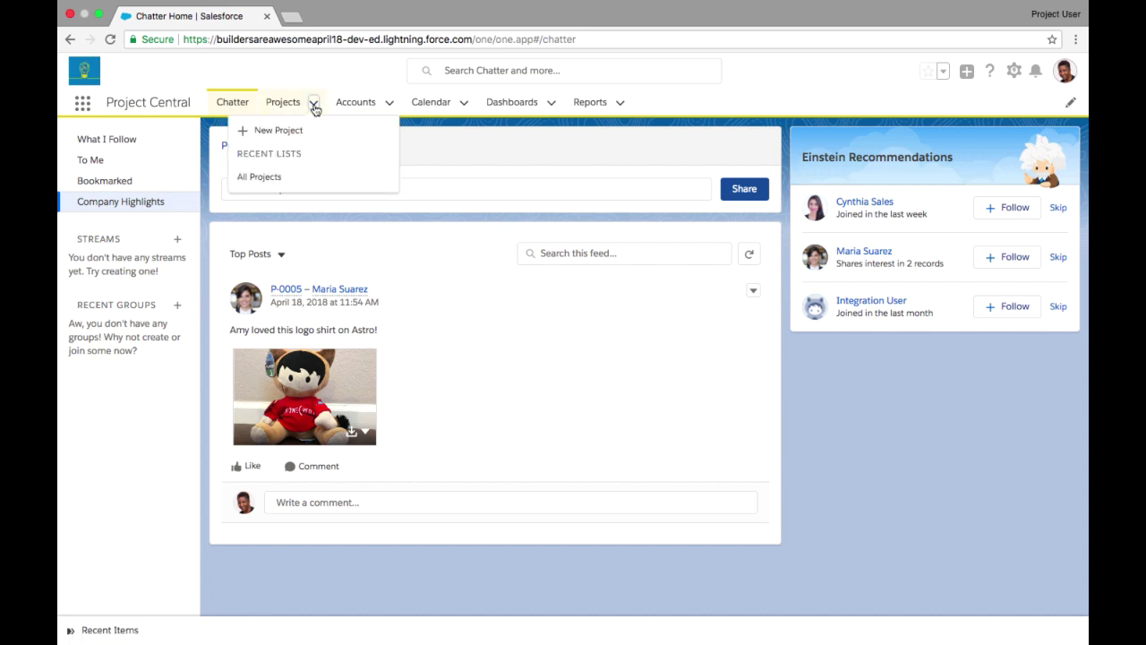
{"action": "left_click", "coordinate": [260, 177]}
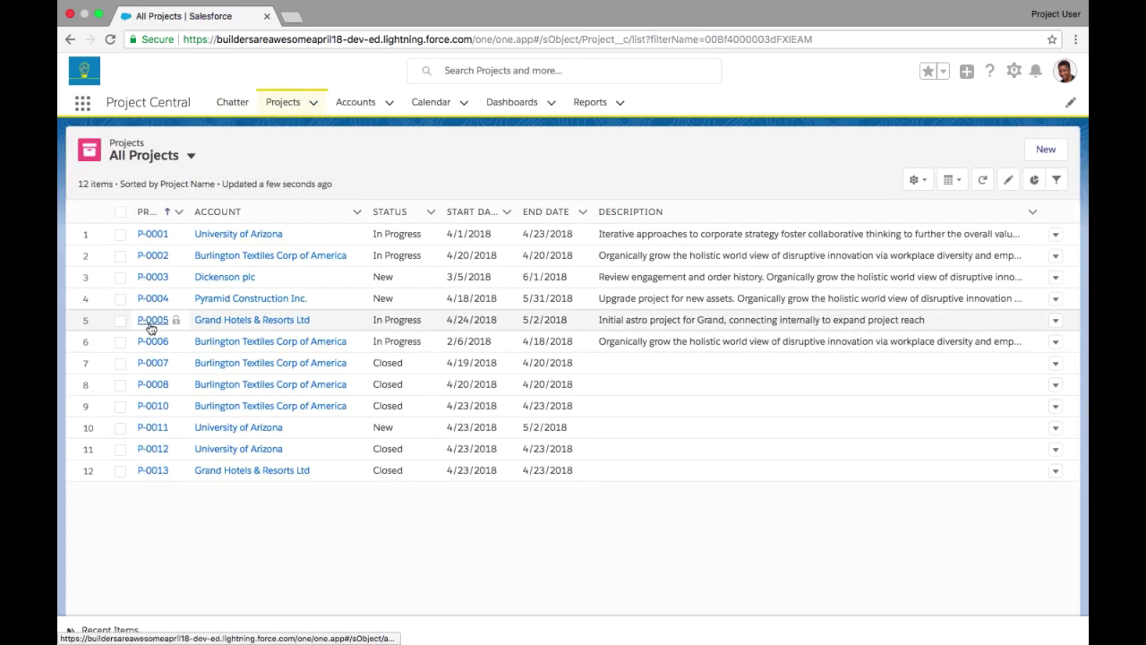
{"action": "left_click", "coordinate": [150, 321]}
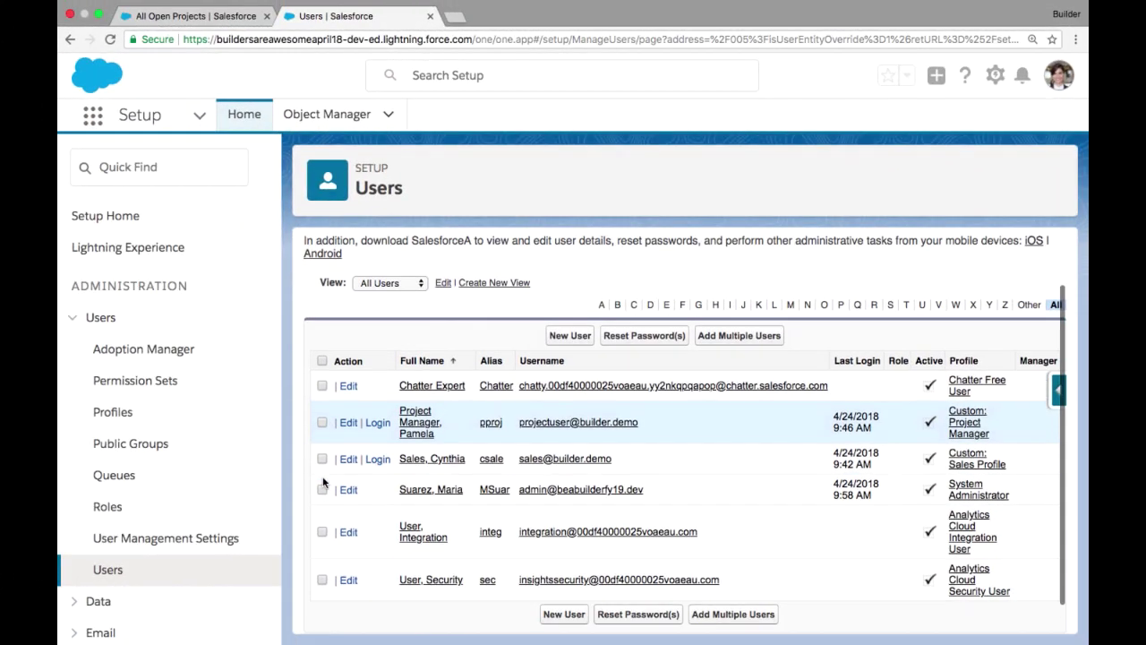
{"action": "scroll", "coordinate": [323, 483], "scroll_direction": "down", "scroll_amount": 1}
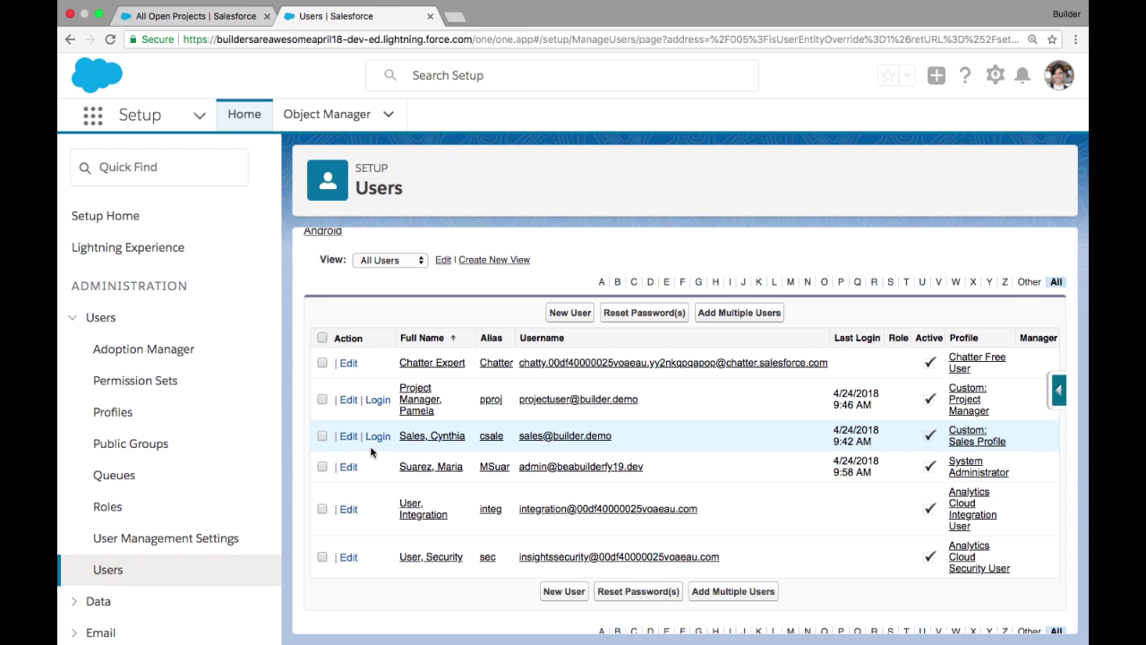
Step: Create a permission set 'Project Viewer' with description 'Assign to users who will view projects.'
{"action": "left_click", "coordinate": [133, 385]}
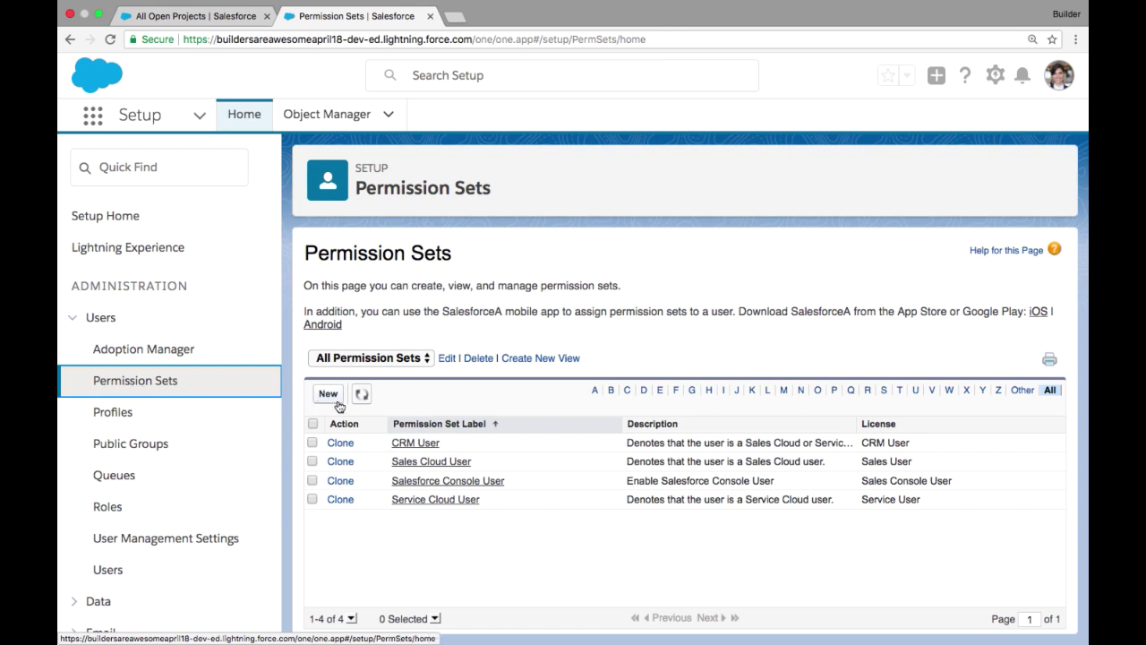
{"action": "left_click", "coordinate": [332, 395]}
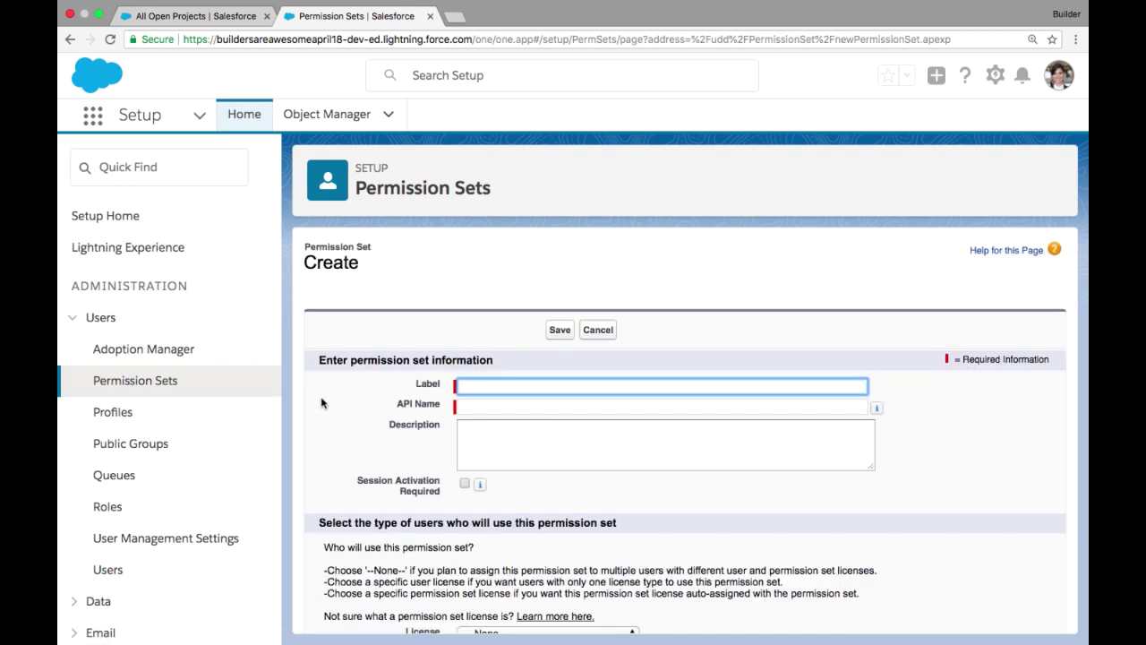
{"action": "type", "text": "Project Viewer"}
{"action": "key", "text": "Tab"}
{"action": "key", "text": "Tab"}
{"action": "type", "text": "Assign to users who will view projects."}
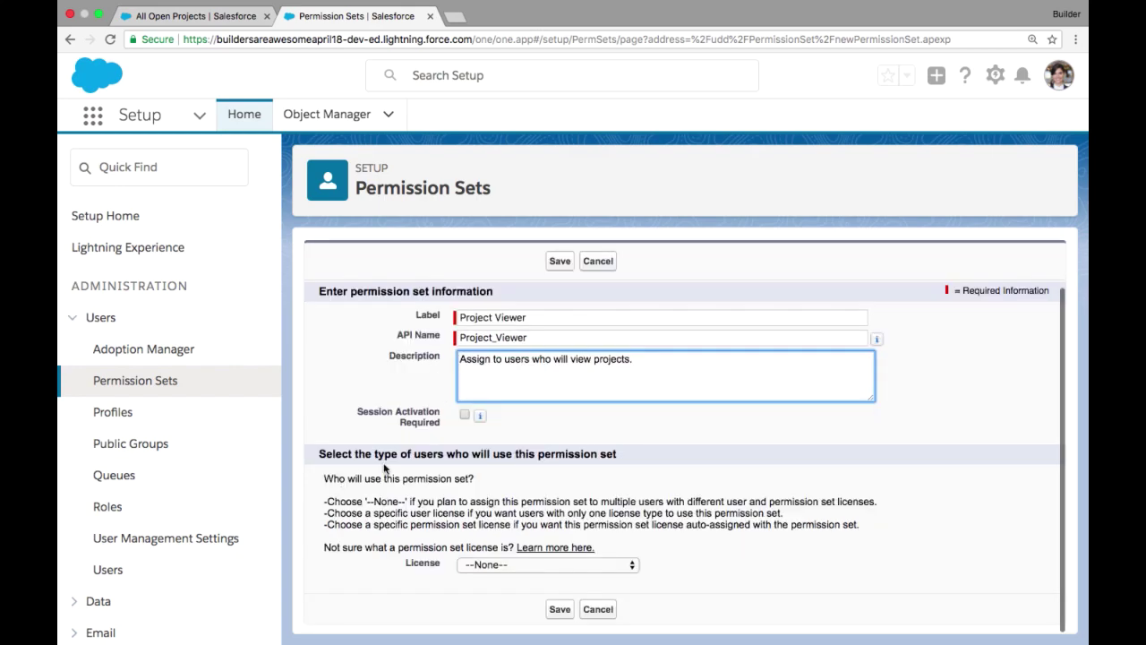
{"action": "left_click", "coordinate": [560, 262]}
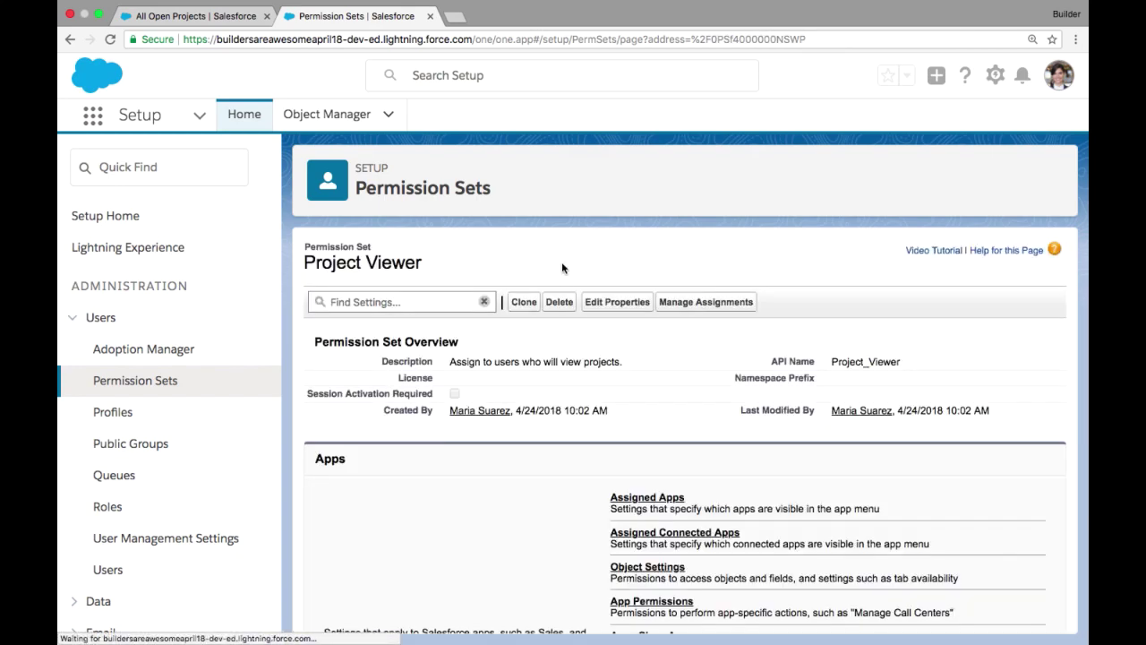
{"action": "scroll", "coordinate": [513, 469], "scroll_direction": "down", "scroll_amount": 2}
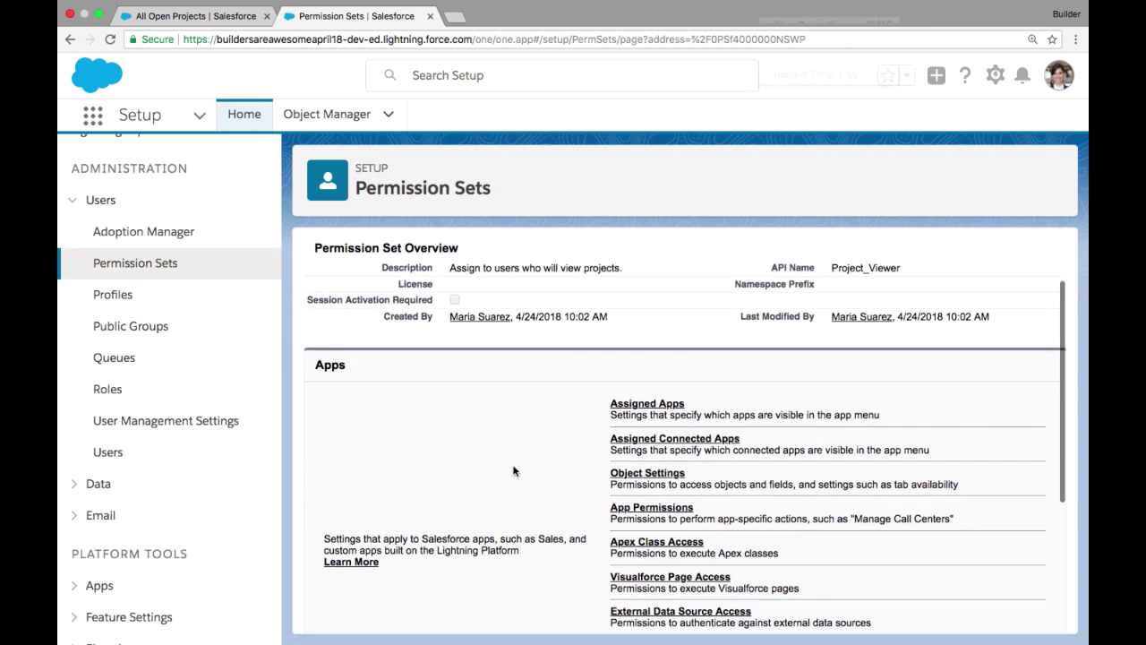
{"action": "scroll", "coordinate": [513, 469], "scroll_direction": "down", "scroll_amount": 3}
Step: In the Projects object settings, grant Read and View All access
{"action": "left_click", "coordinate": [667, 355]}
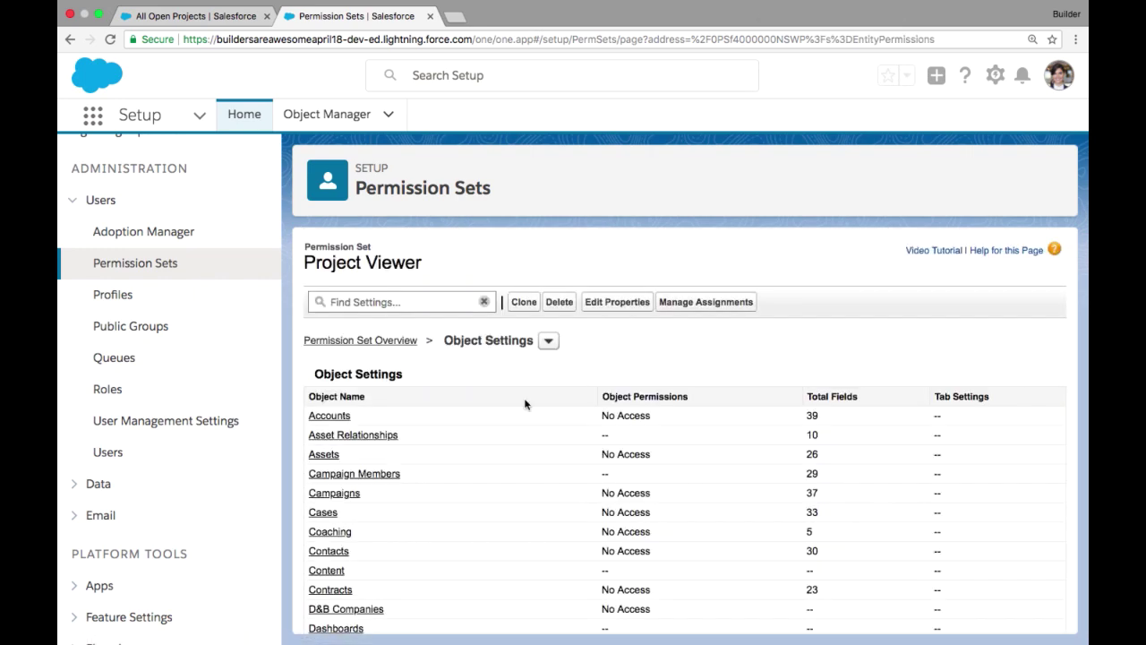
{"action": "scroll", "coordinate": [526, 408], "scroll_direction": "down", "scroll_amount": 5}
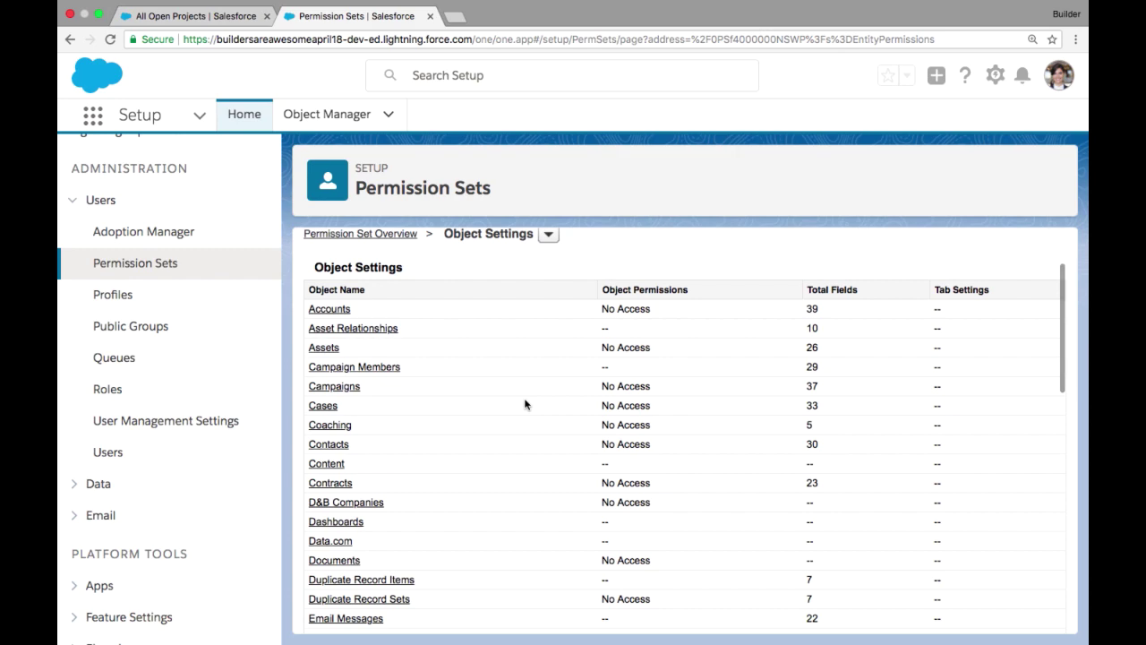
{"action": "scroll", "coordinate": [526, 414], "scroll_direction": "down", "scroll_amount": 5}
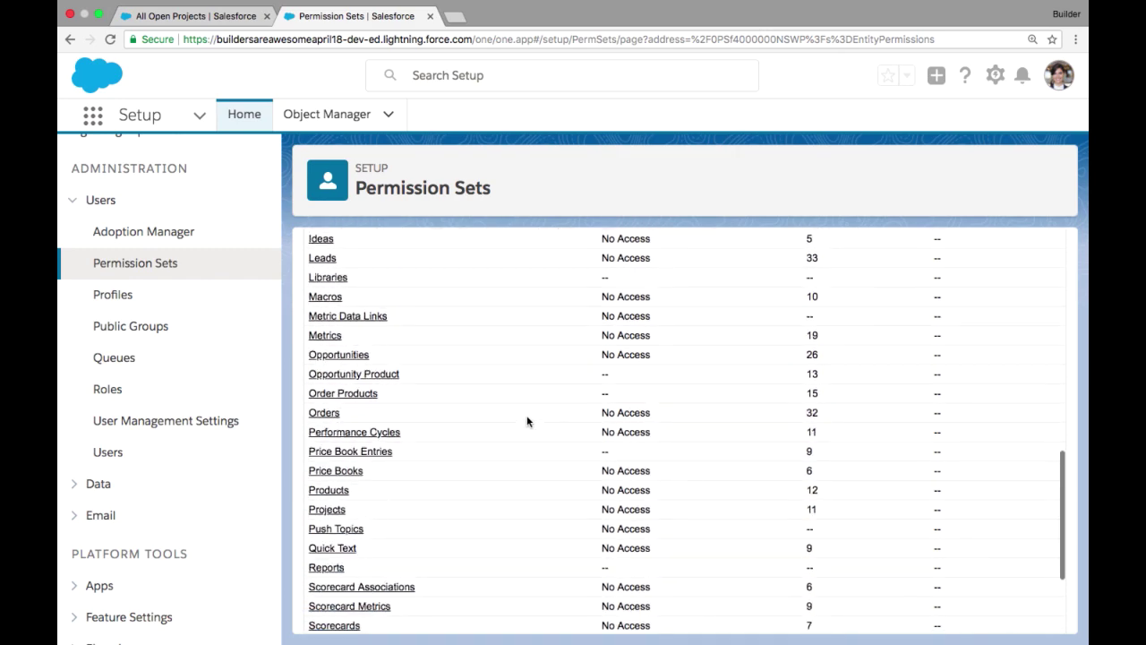
{"action": "left_click", "coordinate": [322, 454]}
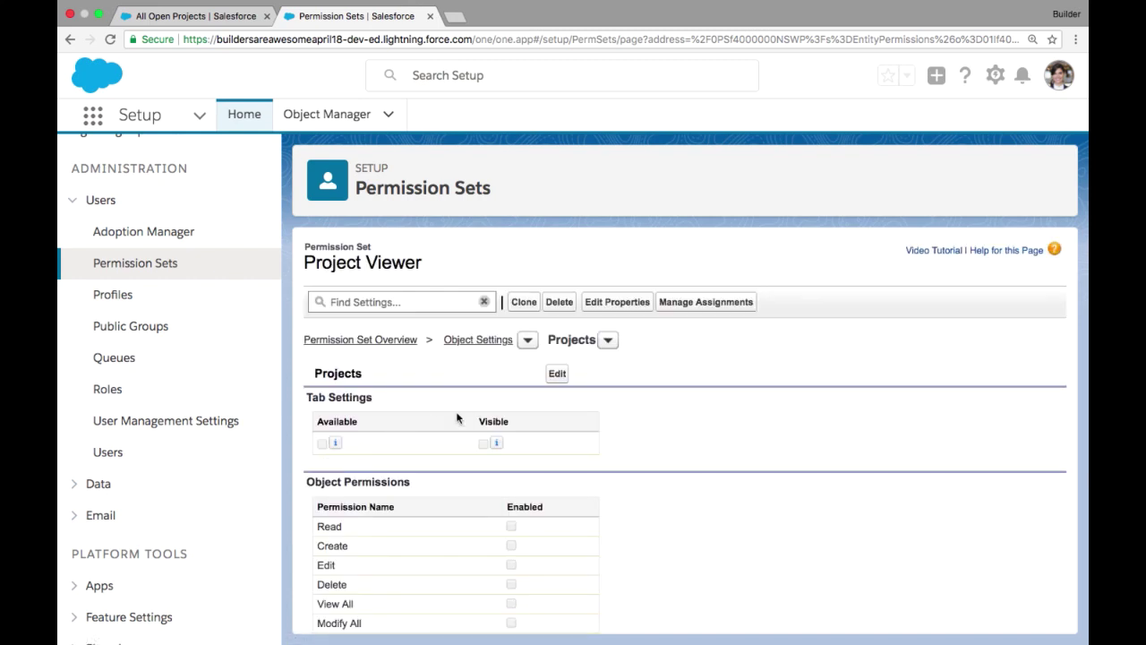
{"action": "left_click", "coordinate": [557, 374]}
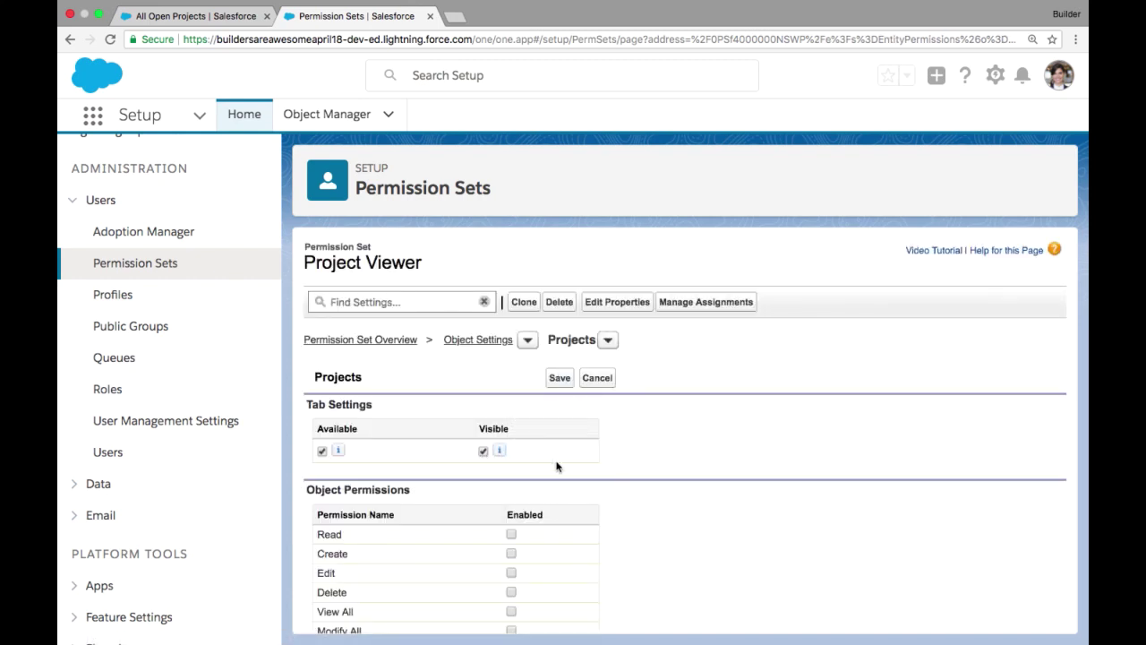
{"action": "scroll", "coordinate": [617, 476], "scroll_direction": "down", "scroll_amount": 3}
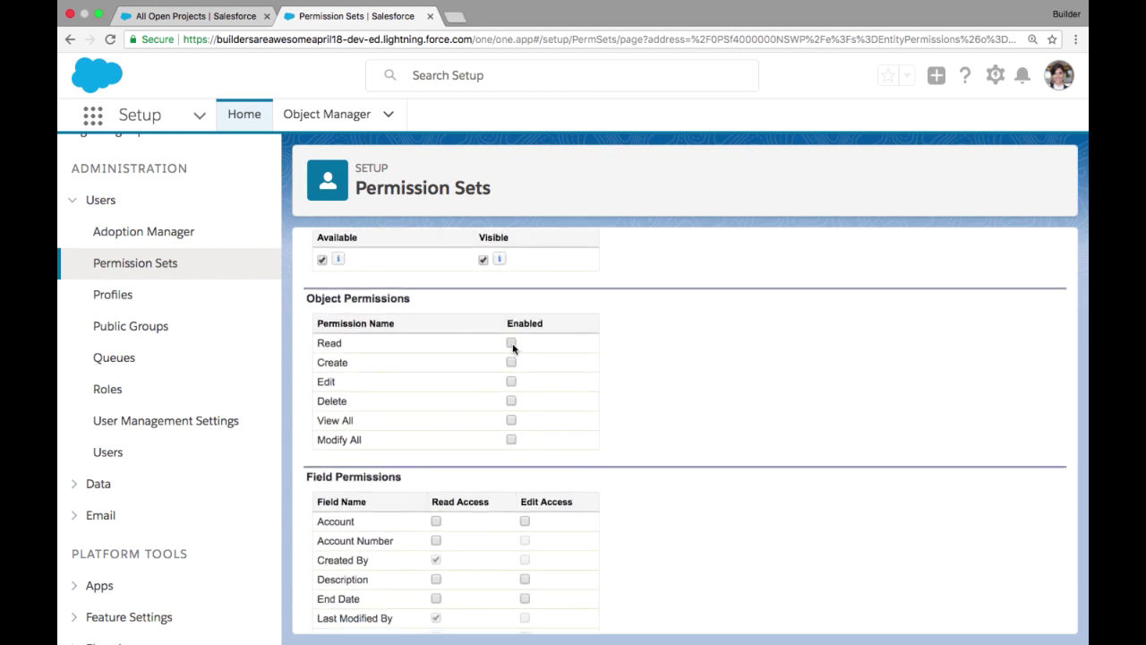
{"action": "left_click", "coordinate": [511, 343]}
{"action": "left_click", "coordinate": [511, 420]}
Step: Give read access to Account, Account Number, Description, End Date, Project Health, Start Date, Status fields, then save
{"action": "scroll", "coordinate": [671, 435], "scroll_direction": "down", "scroll_amount": 2}
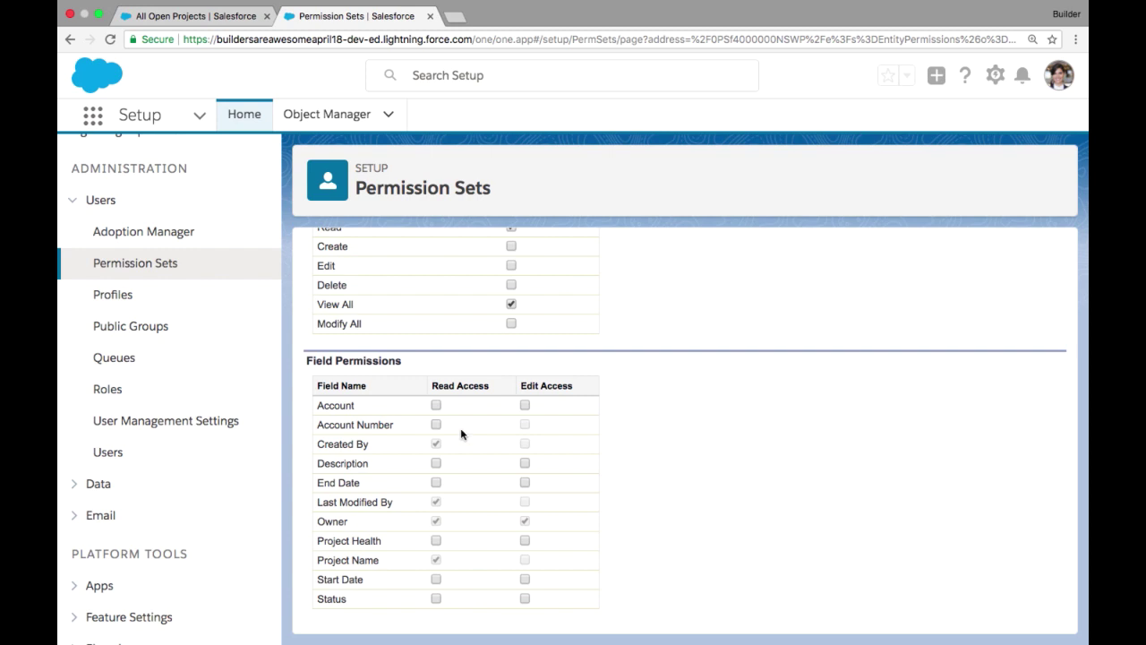
{"action": "left_click", "coordinate": [436, 404]}
{"action": "left_click", "coordinate": [436, 424]}
{"action": "left_click", "coordinate": [436, 463]}
{"action": "left_click", "coordinate": [436, 481]}
{"action": "left_click", "coordinate": [436, 540]}
{"action": "left_click", "coordinate": [436, 579]}
{"action": "left_click", "coordinate": [436, 598]}
{"action": "scroll", "coordinate": [655, 505], "scroll_direction": "up", "scroll_amount": 5}
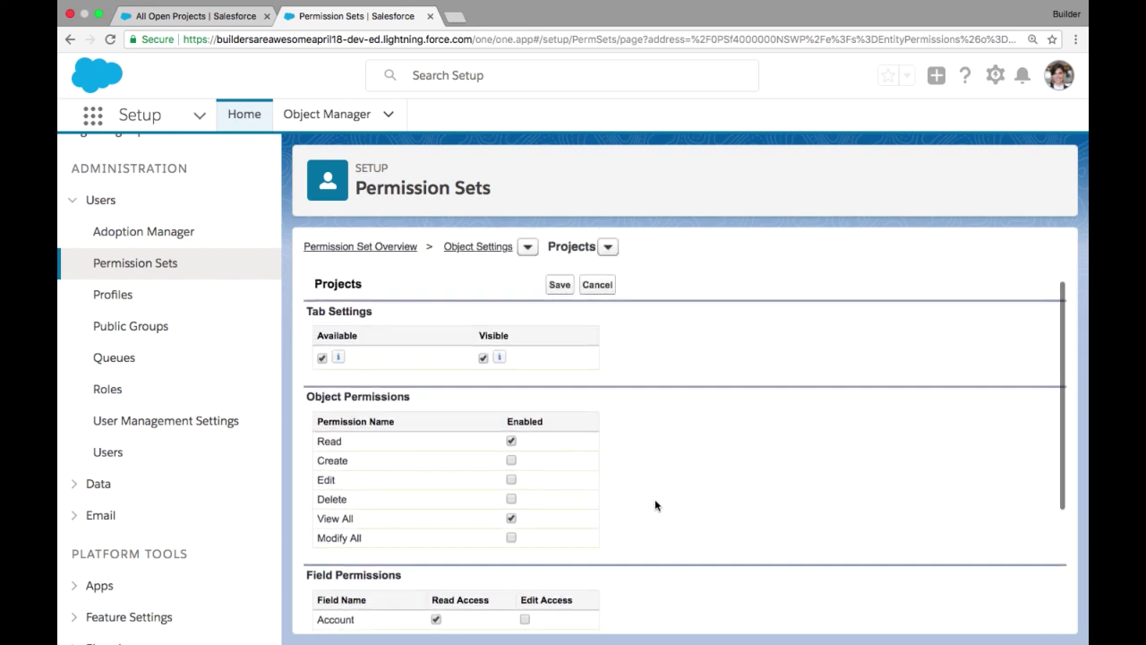
{"action": "left_click", "coordinate": [559, 326]}
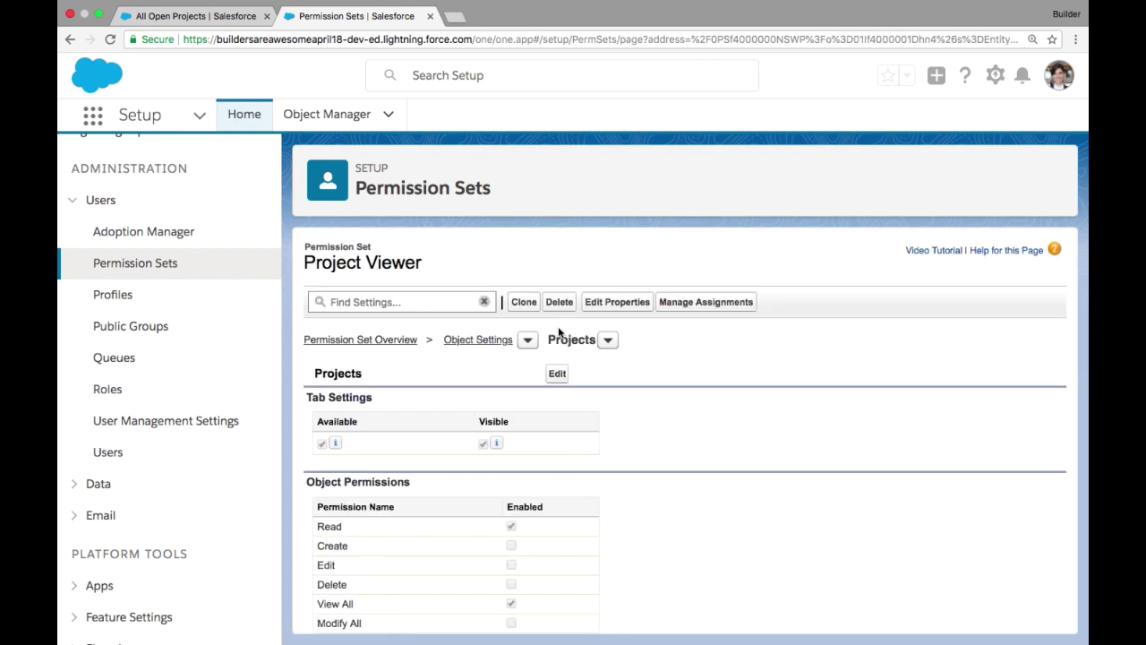
Step: Add Project Central to Project Viewer's assigned apps and save
{"action": "left_click", "coordinate": [398, 344]}
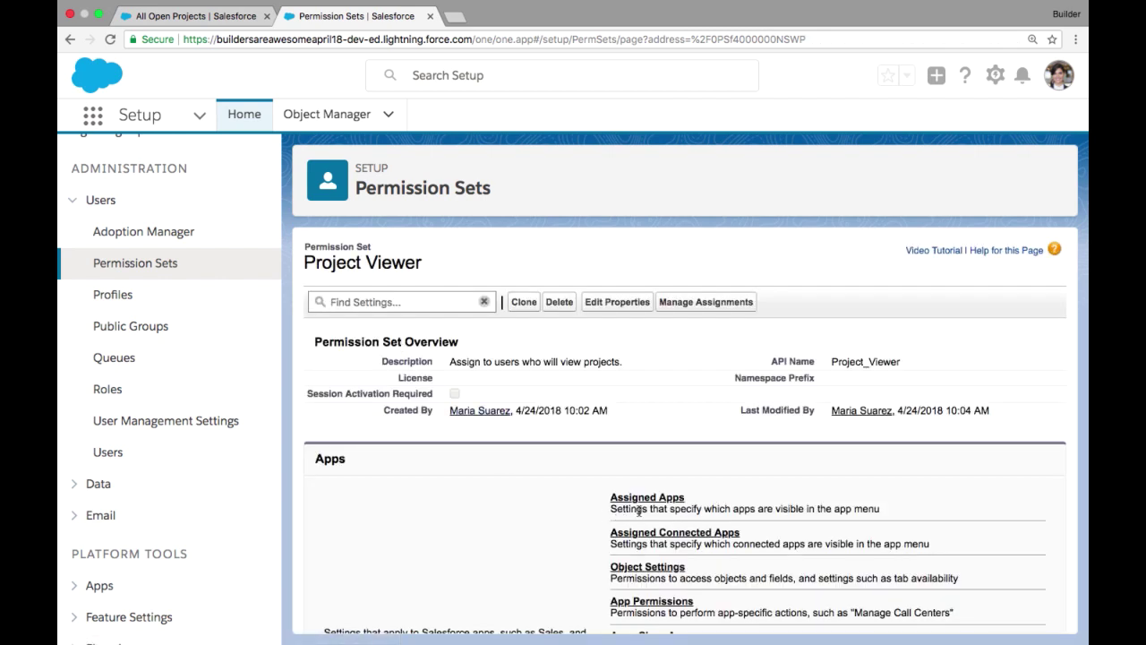
{"action": "left_click", "coordinate": [664, 502]}
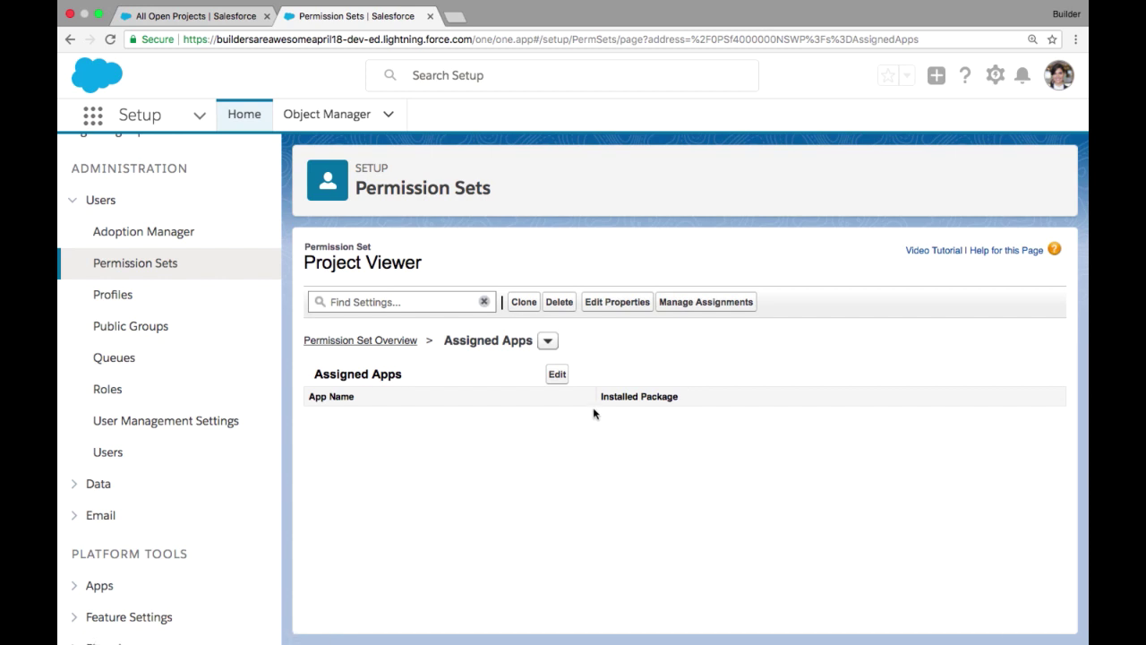
{"action": "left_click", "coordinate": [558, 374]}
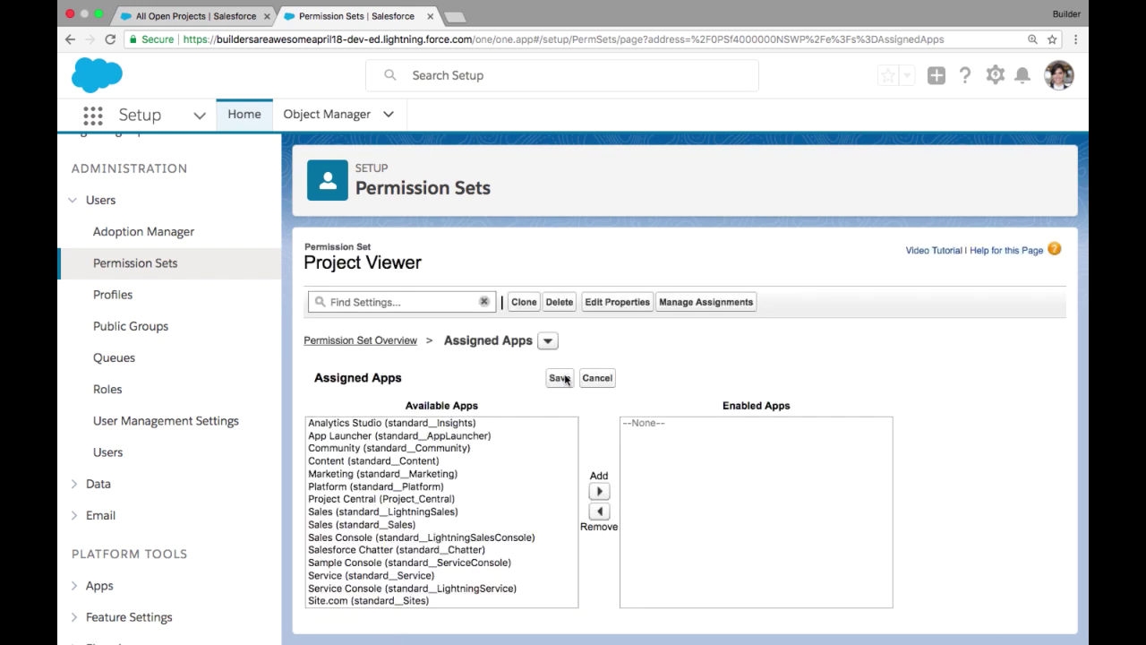
{"action": "left_click", "coordinate": [436, 499]}
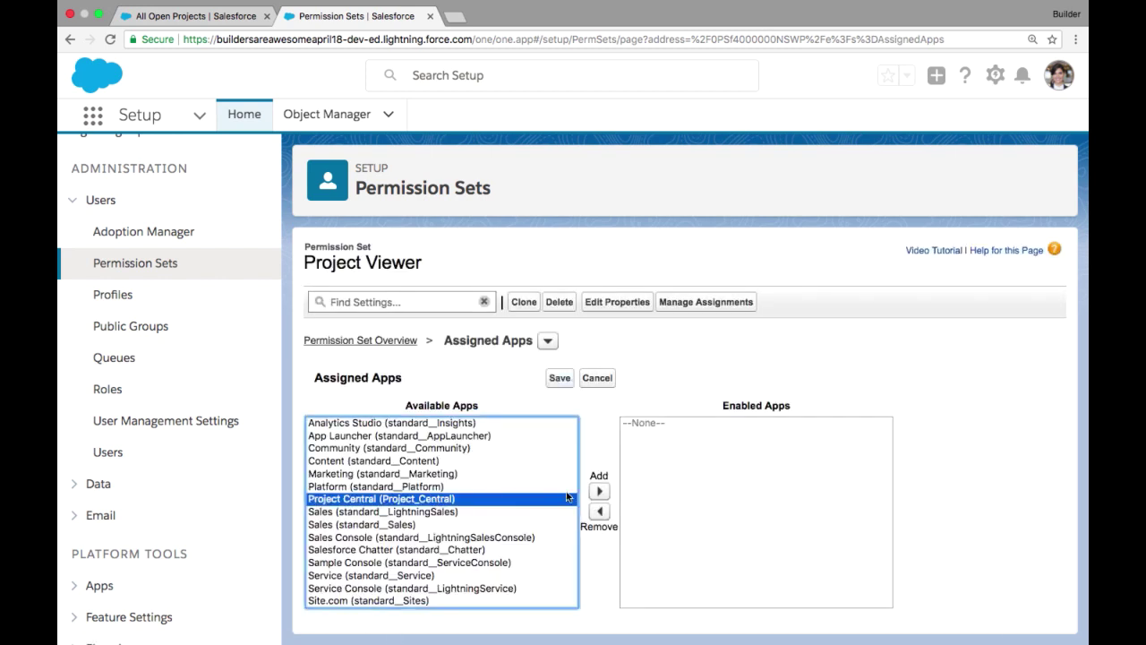
{"action": "left_click", "coordinate": [599, 491]}
{"action": "left_click", "coordinate": [559, 377]}
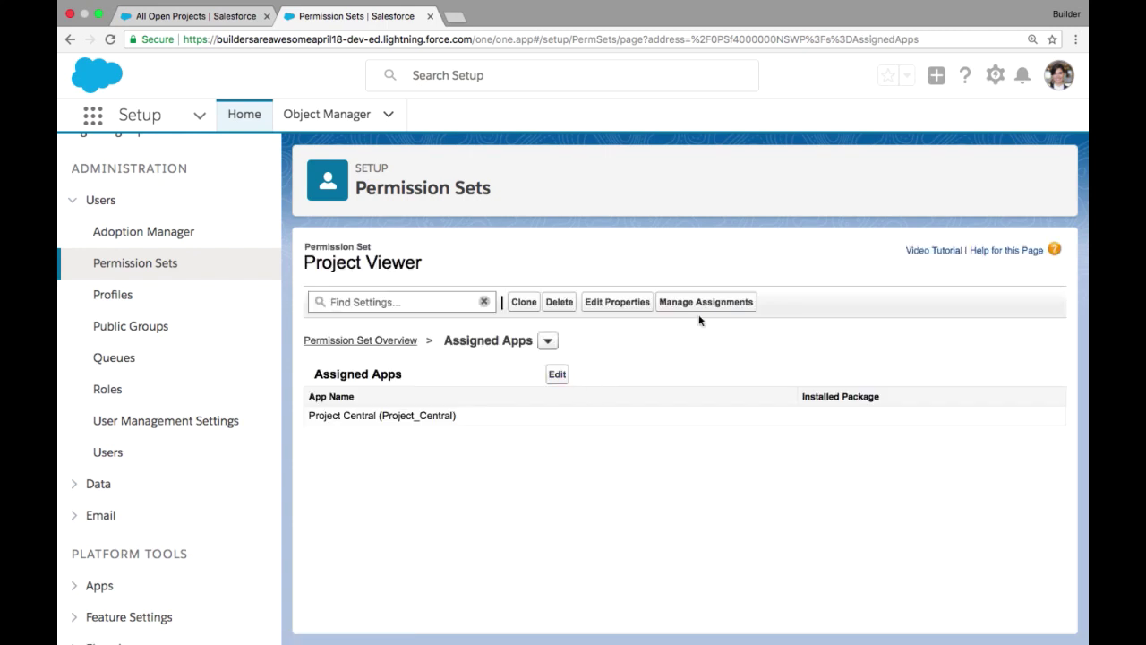
Step: Assign the Project Viewer permission set to the sales user via Manage Assignments
{"action": "left_click", "coordinate": [709, 302]}
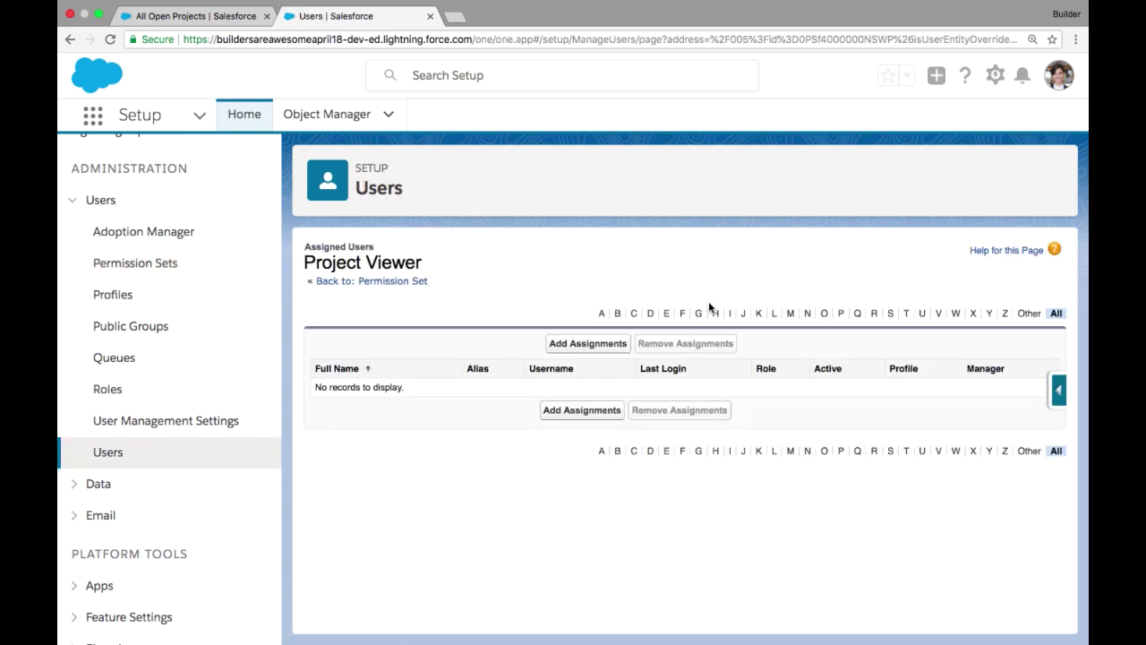
{"action": "left_click", "coordinate": [584, 343]}
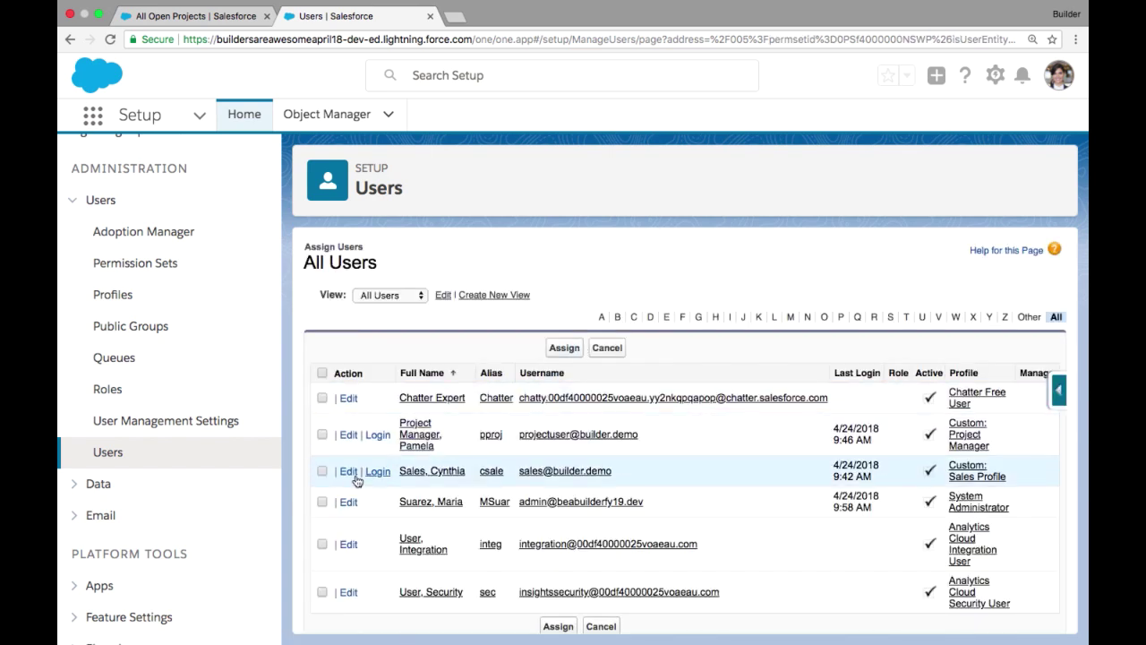
{"action": "left_click", "coordinate": [323, 470]}
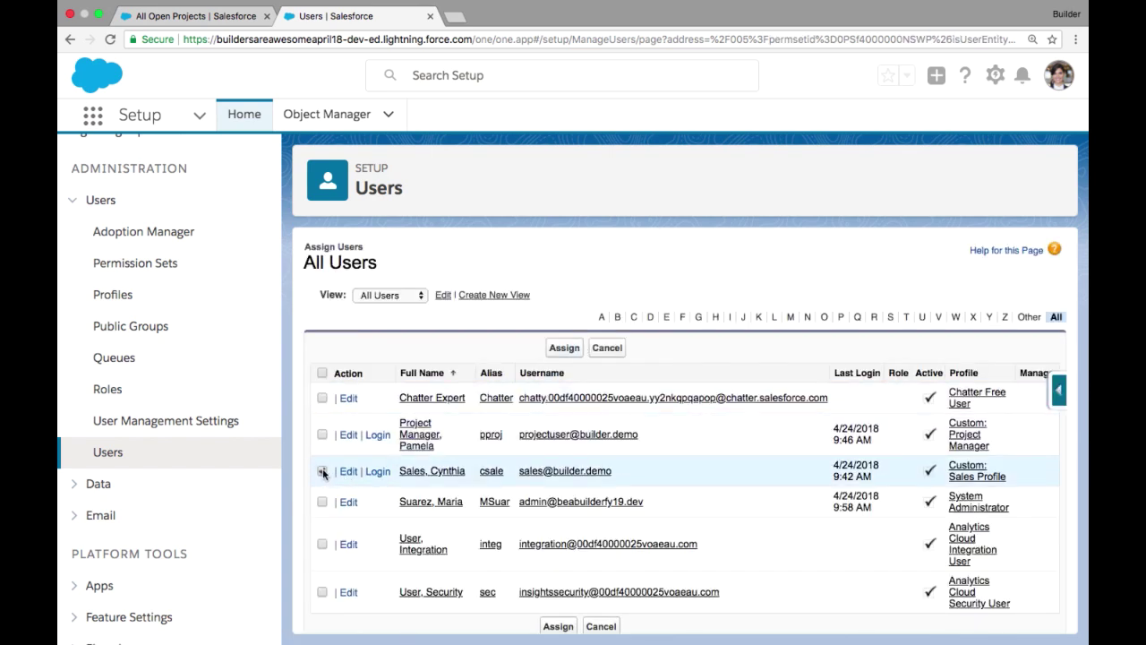
{"action": "left_click", "coordinate": [561, 350]}
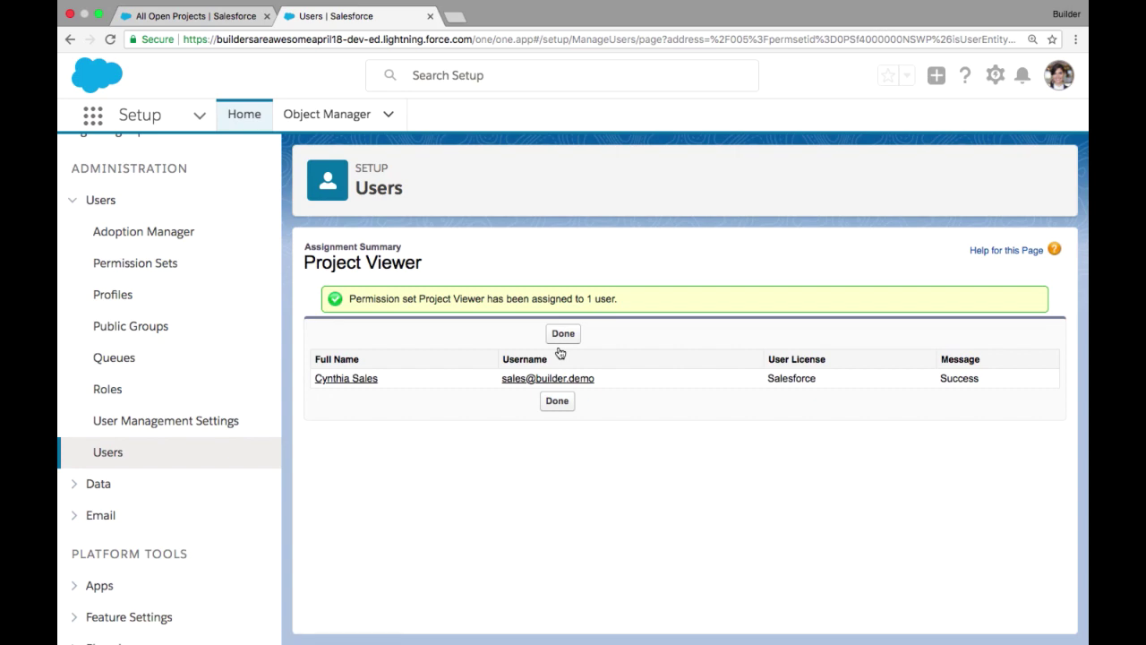
{"action": "left_click", "coordinate": [563, 334]}
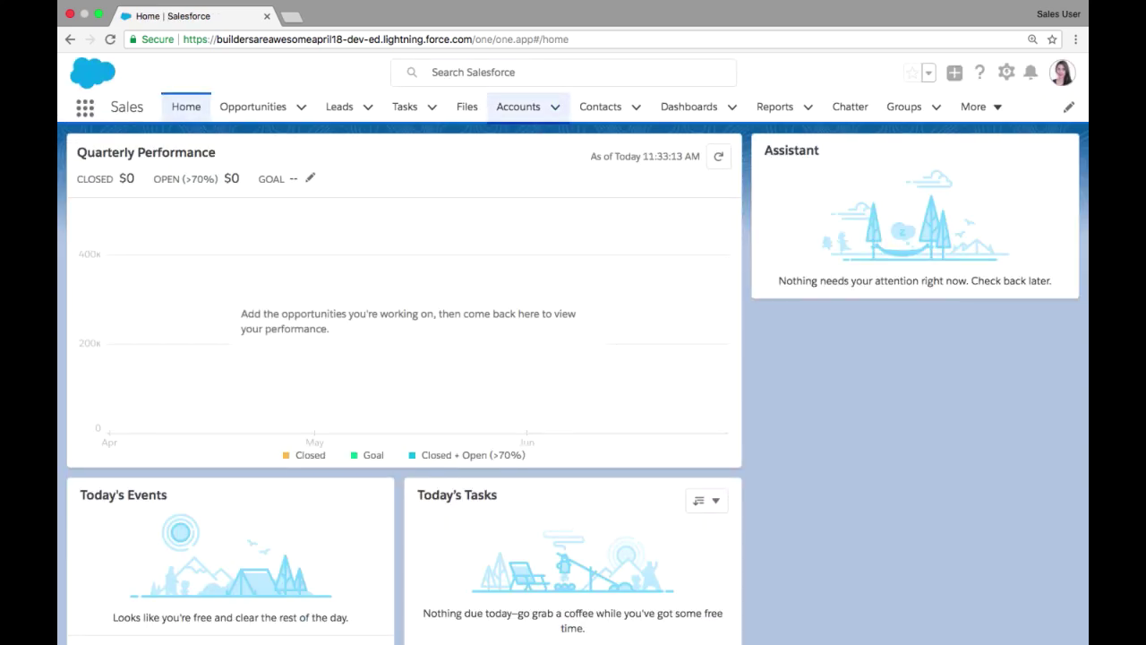
Step: Open the Grand Hotels & Resorts Ltd account, review its Projects P-0005 and P-0013, then open the App Launcher
{"action": "left_click", "coordinate": [555, 106]}
{"action": "left_click", "coordinate": [515, 188]}
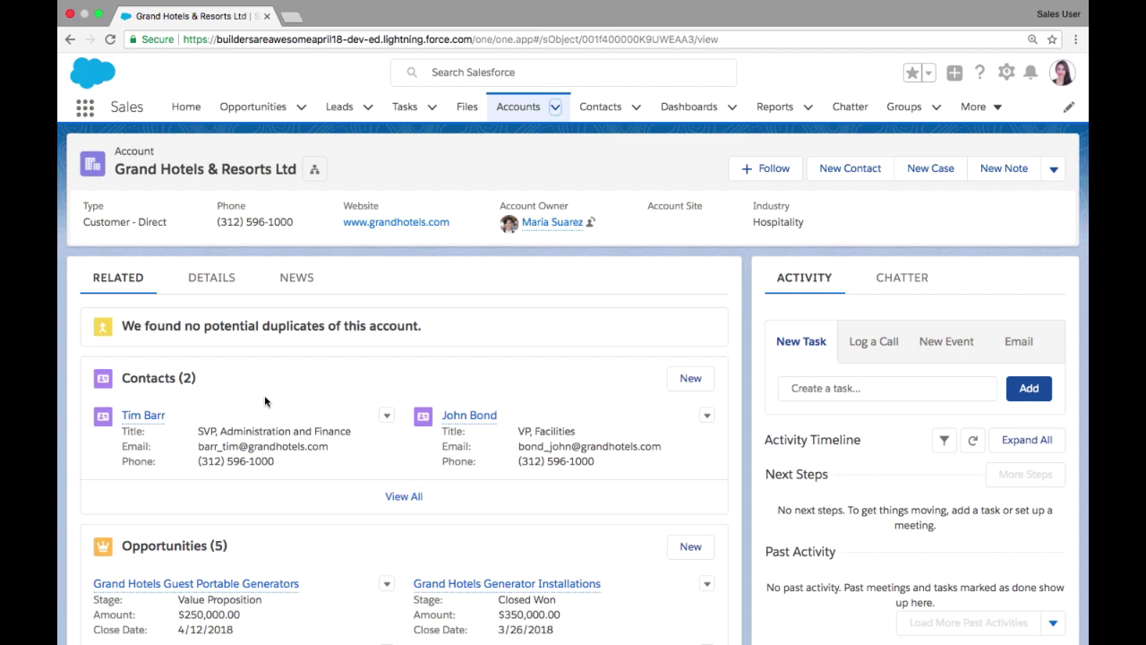
{"action": "scroll", "coordinate": [264, 400], "scroll_direction": "down", "scroll_amount": 5}
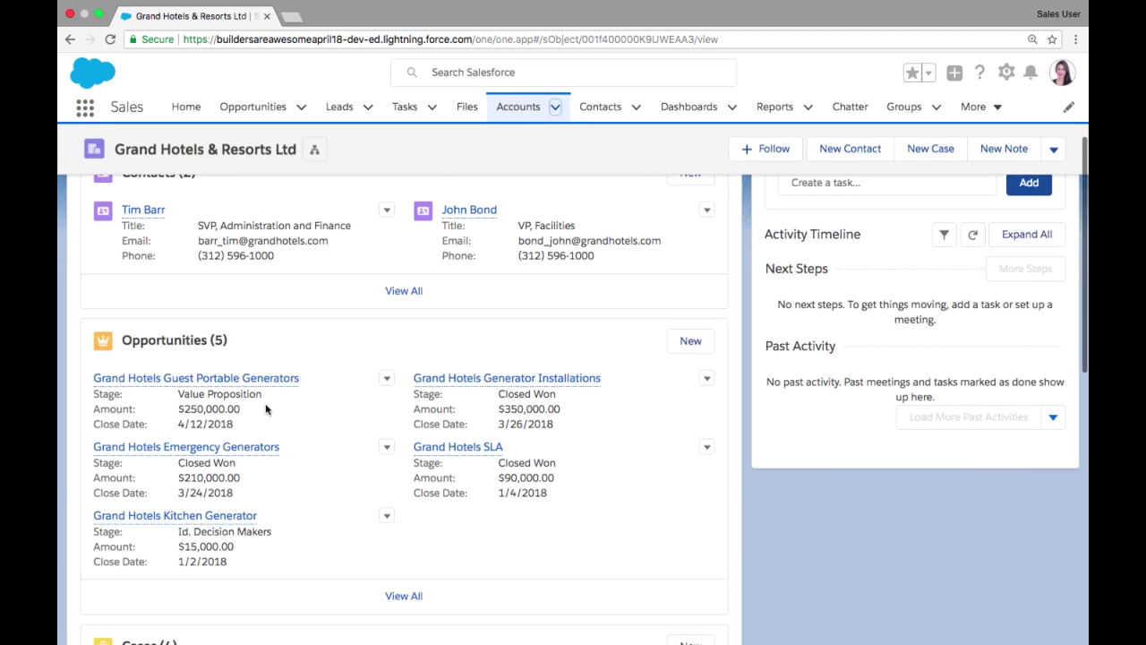
{"action": "scroll", "coordinate": [265, 409], "scroll_direction": "down", "scroll_amount": 5}
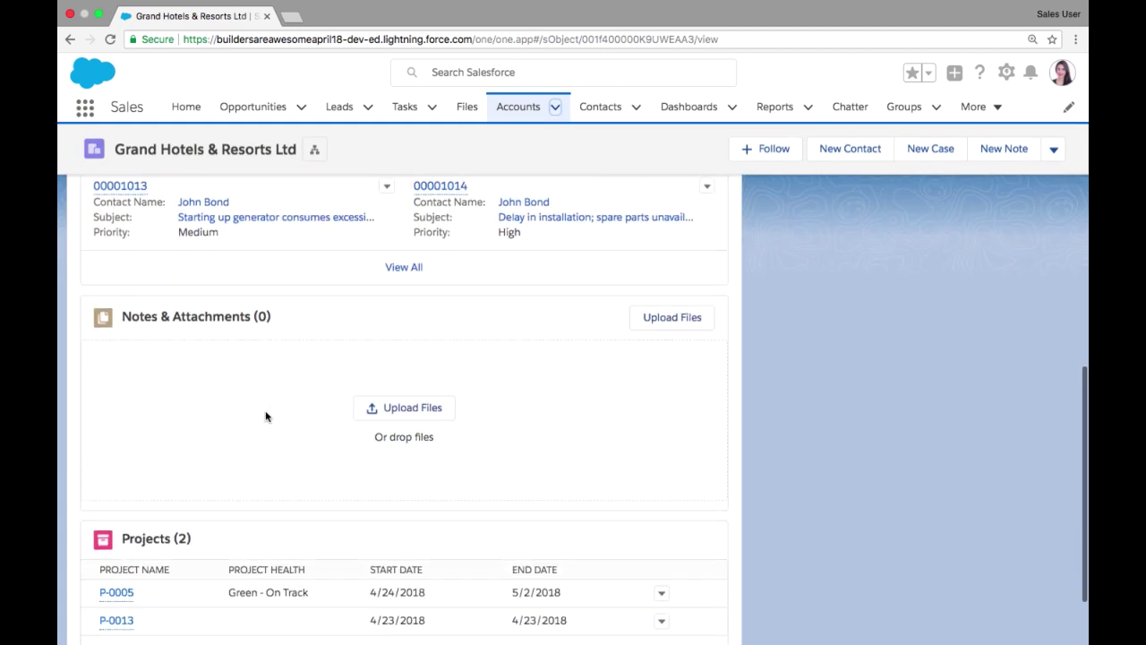
{"action": "scroll", "coordinate": [265, 415], "scroll_direction": "down", "scroll_amount": 1}
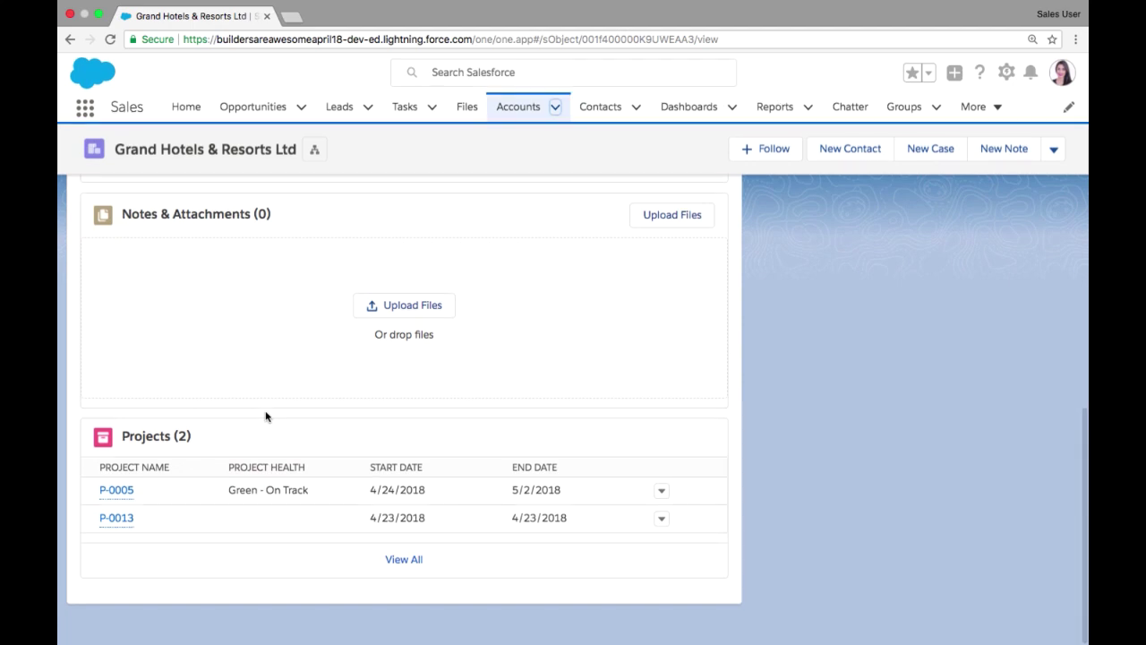
{"action": "left_click", "coordinate": [85, 107]}
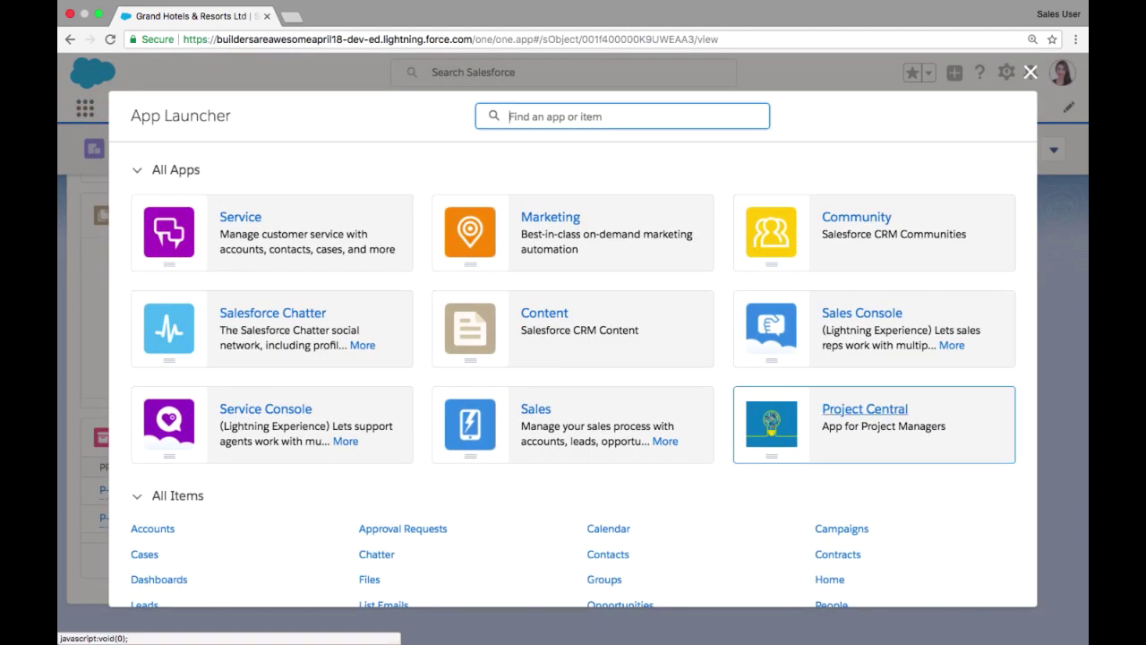
Step: Switch to Project Central and open P-0005 from the Projects tab's recent records
{"action": "left_click", "coordinate": [865, 408]}
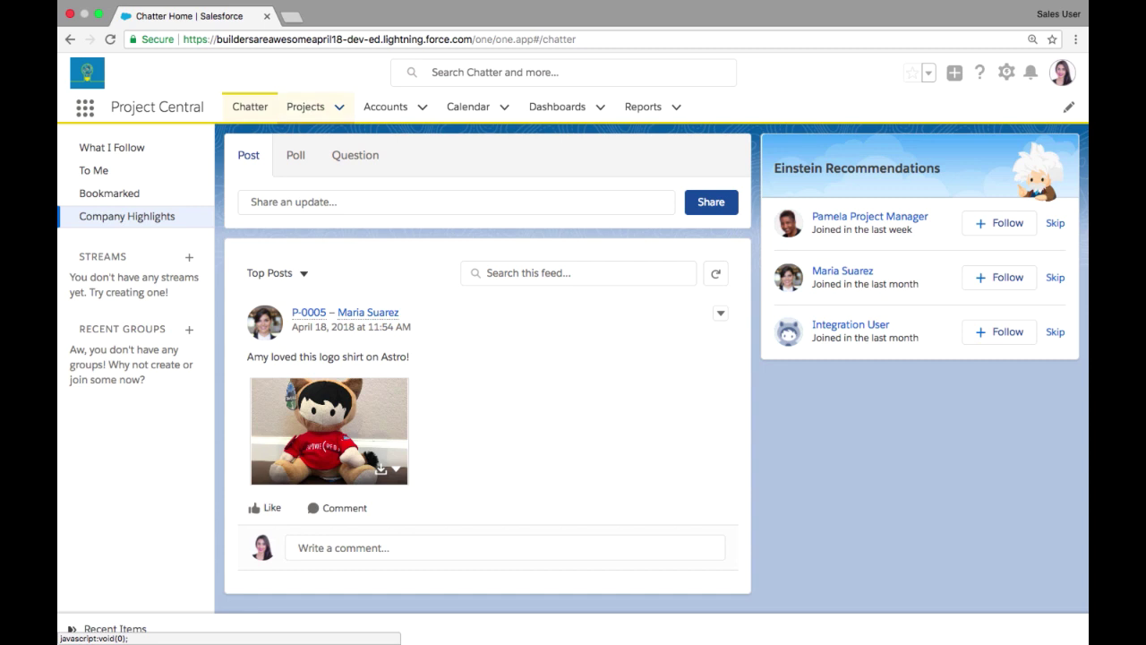
{"action": "left_click", "coordinate": [339, 106]}
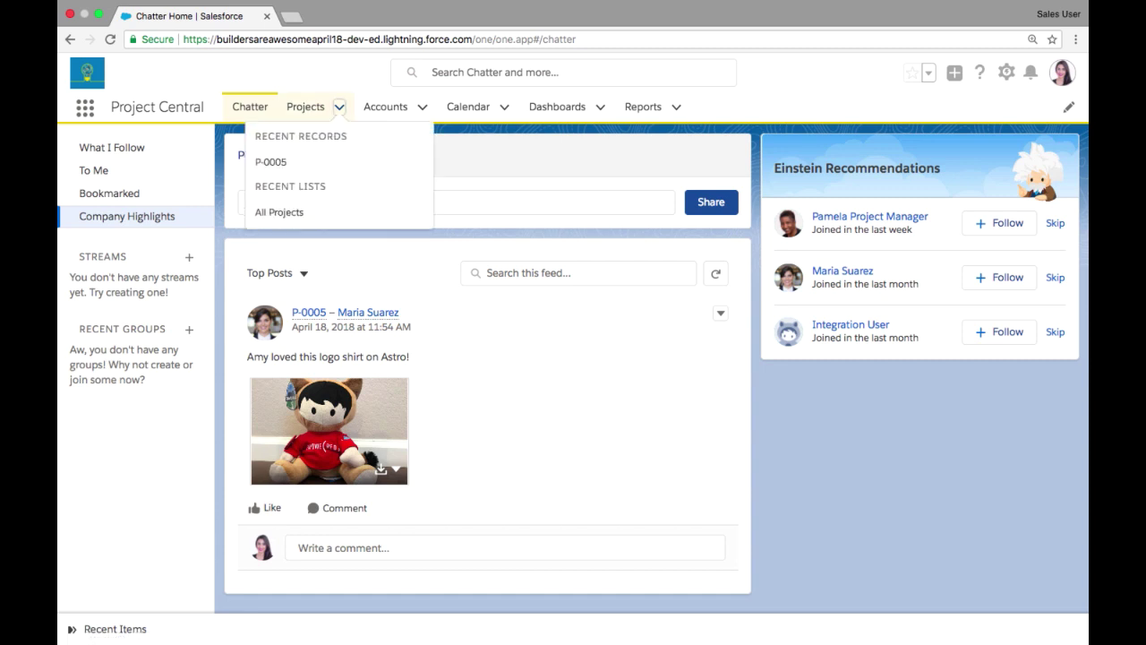
{"action": "left_click", "coordinate": [272, 161]}
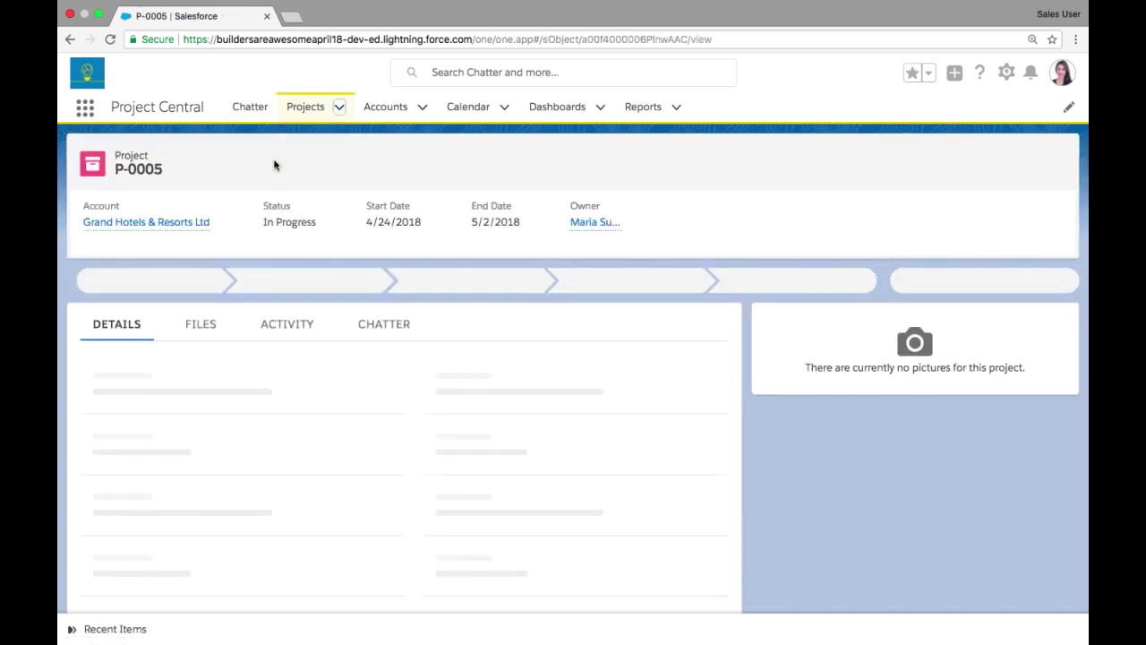